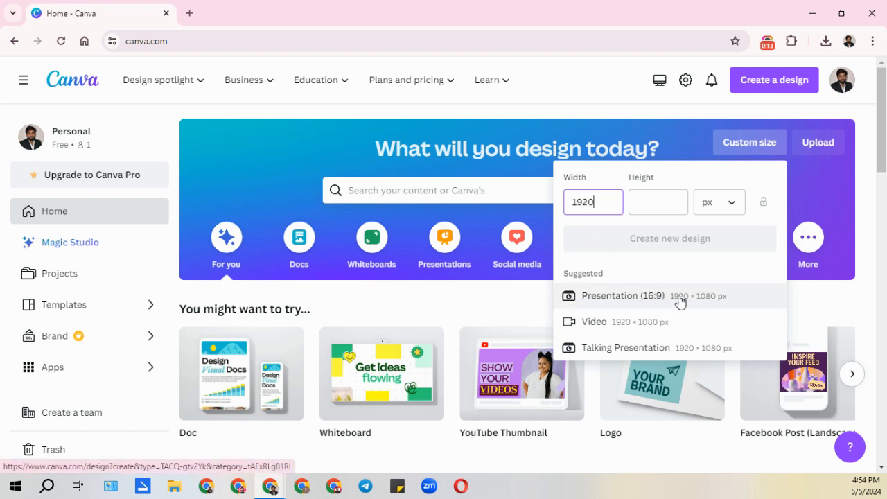
- Create a custom 1920 × 1080 px design with the aspect ratio locked, and close the old home page
left_click(651, 201)
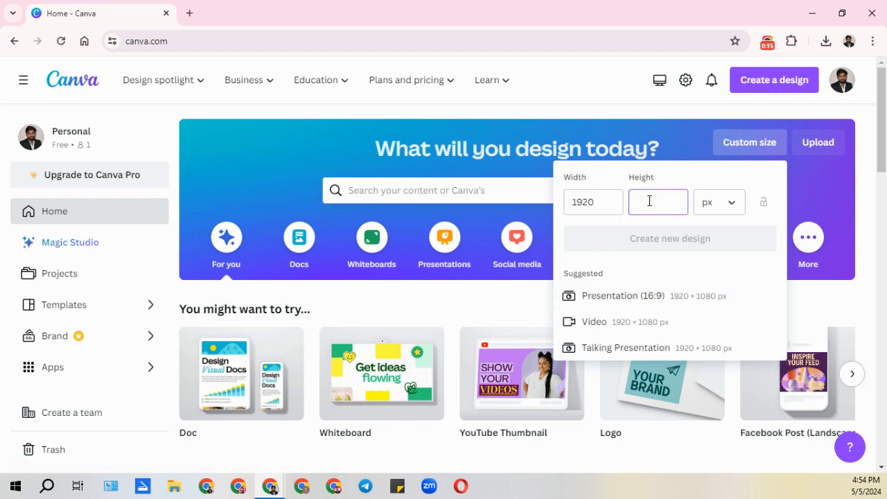
type("1080")
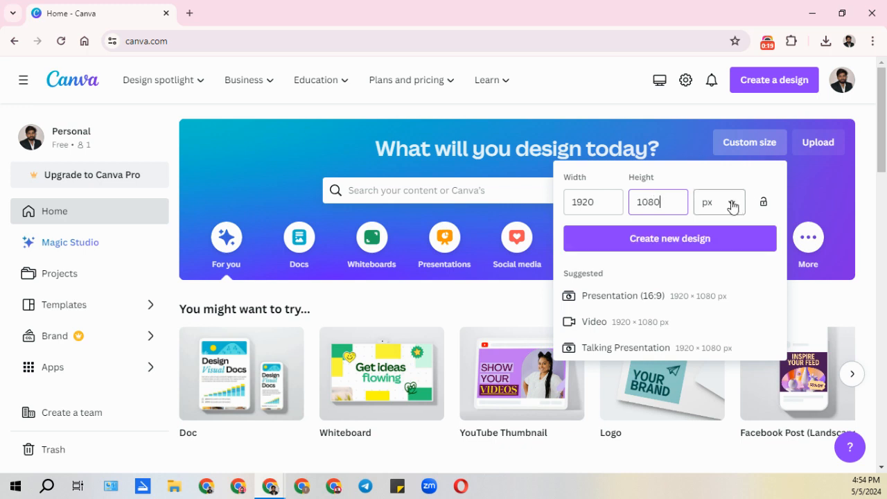
left_click(764, 205)
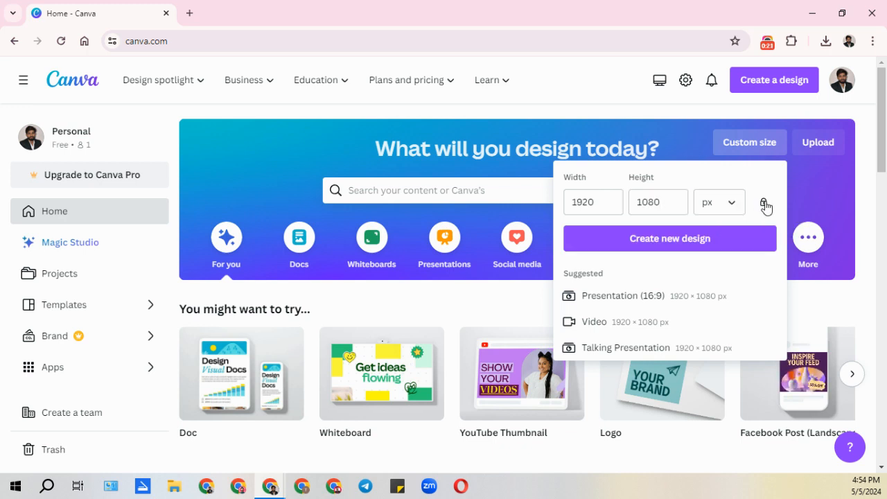
left_click(635, 247)
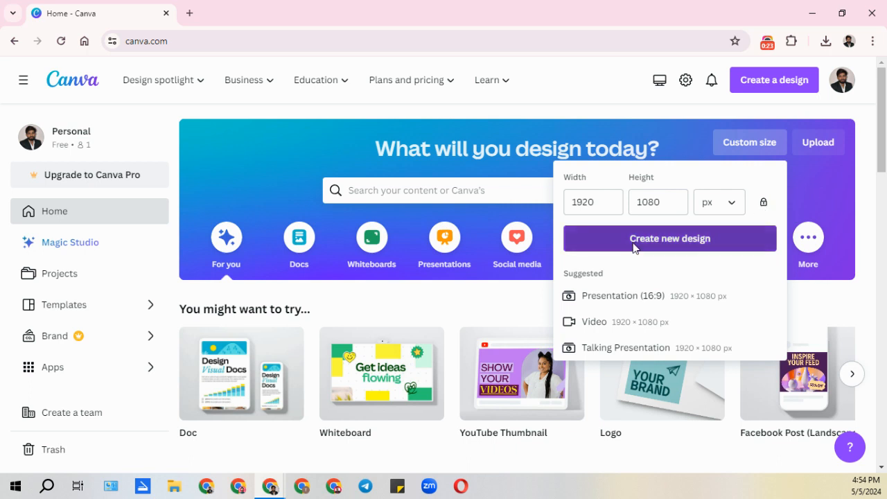
left_click(166, 13)
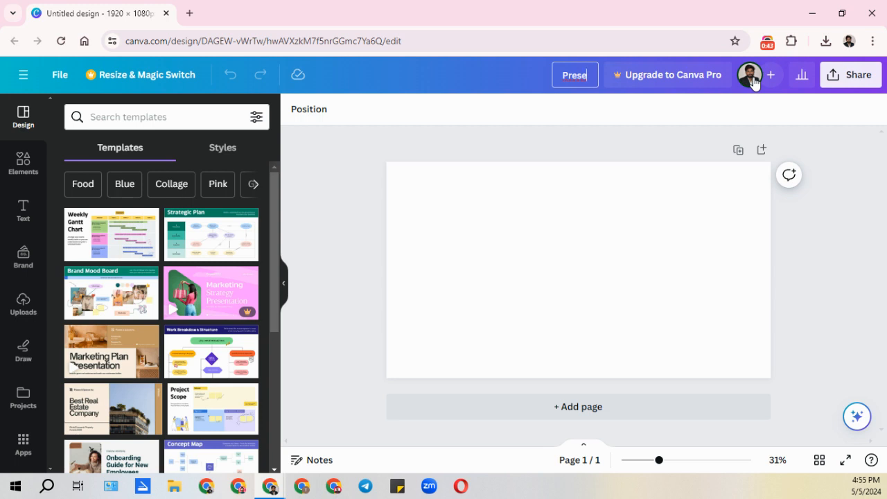
- Name the design "Presentation 02"
type("ntation 02")
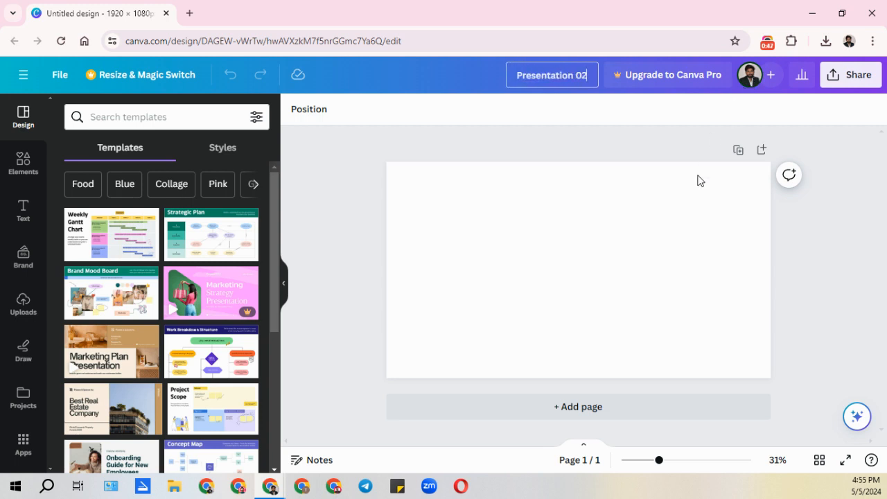
left_click(639, 241)
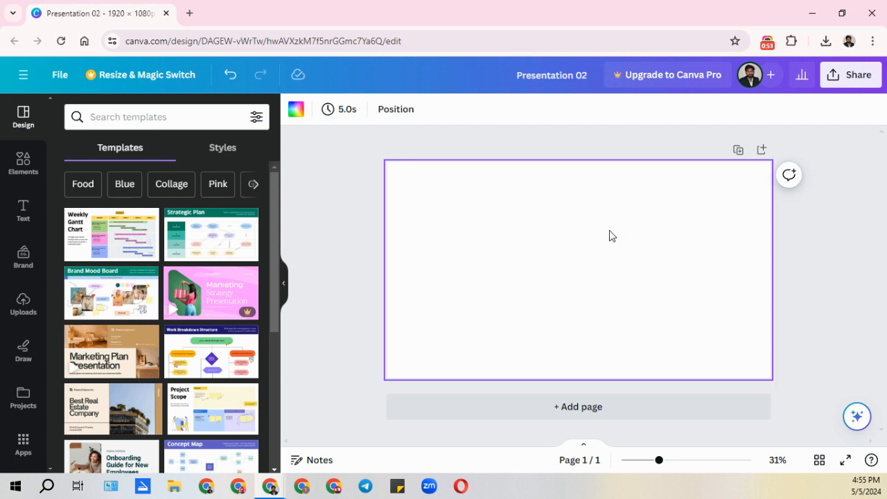
- Try the Weekly Gantt Chart template on the blank page and undo it
left_click(127, 242)
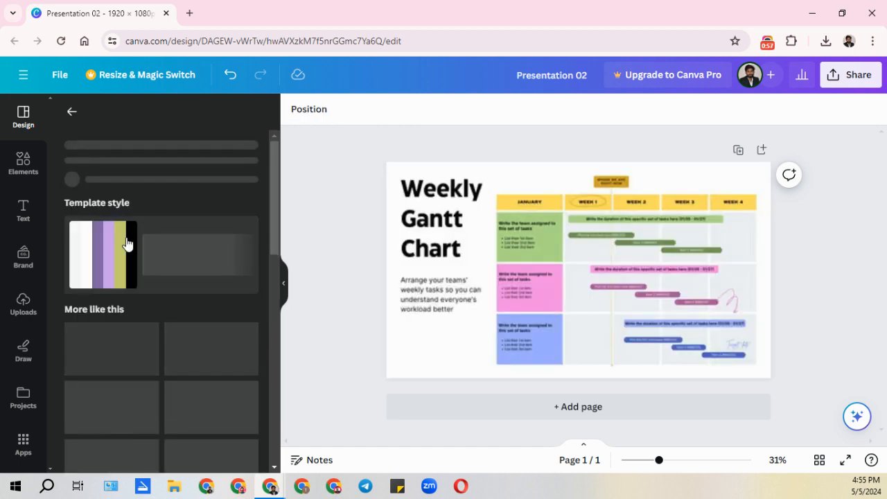
scroll(144, 375, "down", 5)
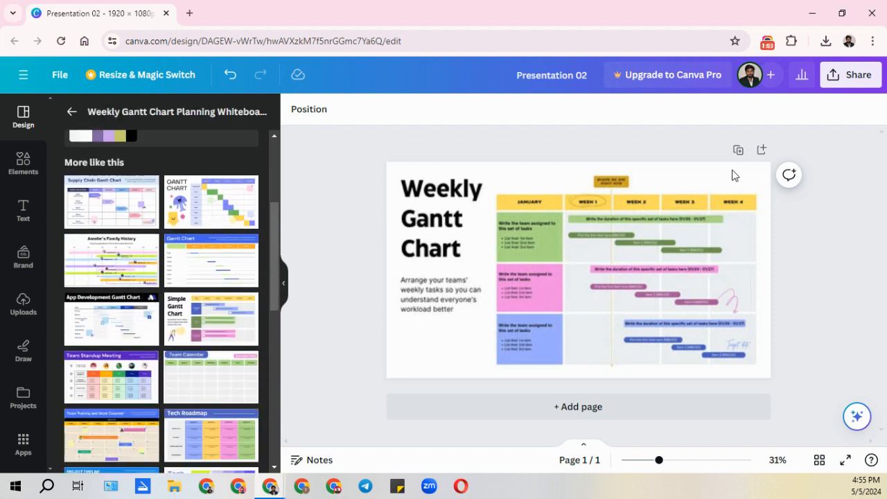
left_click(731, 197)
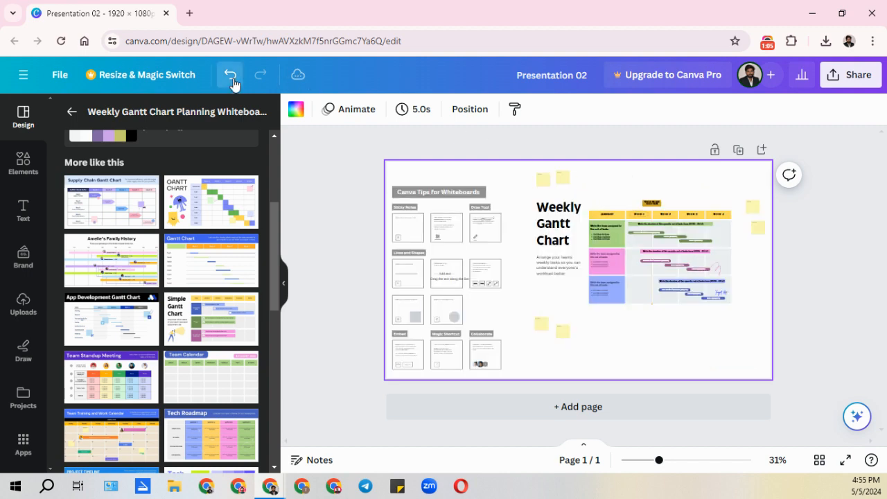
left_click(230, 74)
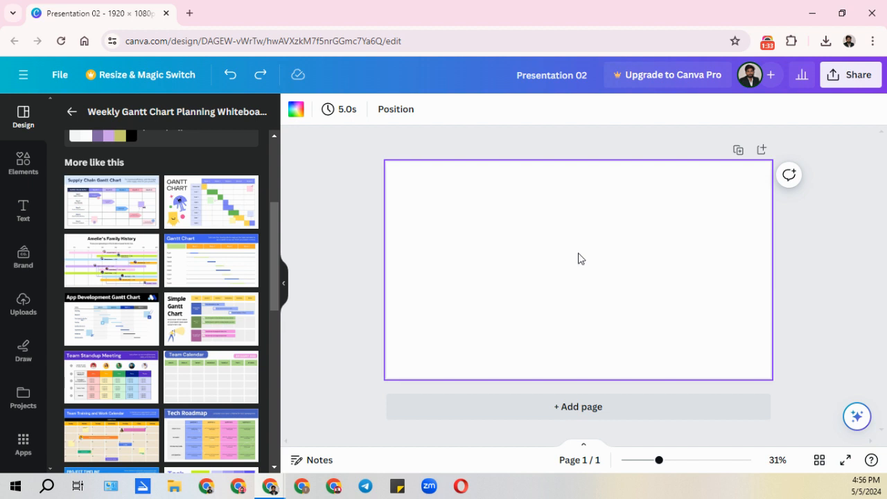
- Try solid default colours as the page background, ending with bright red
left_click(302, 119)
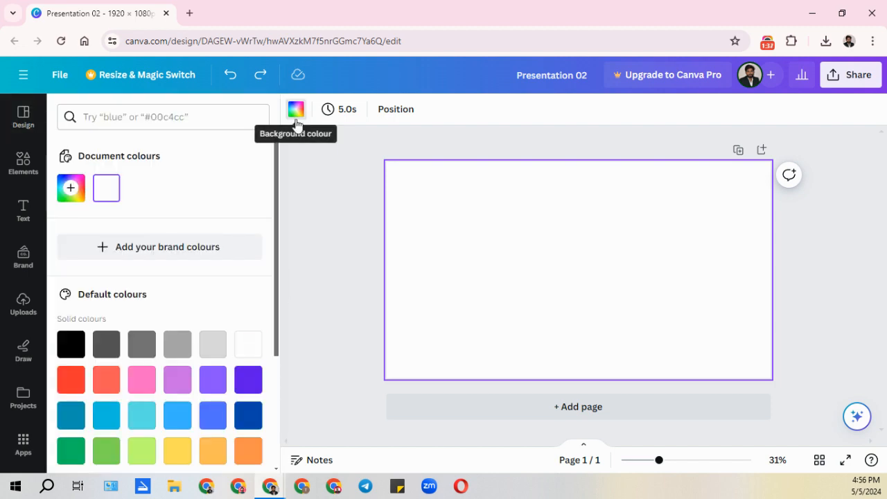
left_click(104, 379)
left_click(136, 383)
left_click(71, 379)
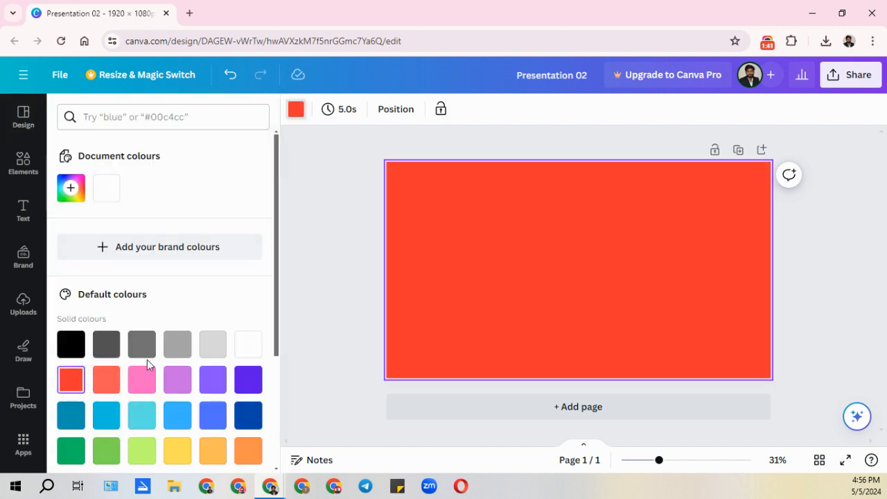
- Try the black-to-grey gradient as the page background, ending with the black-to-gold gradient
scroll(147, 360, "down", 3)
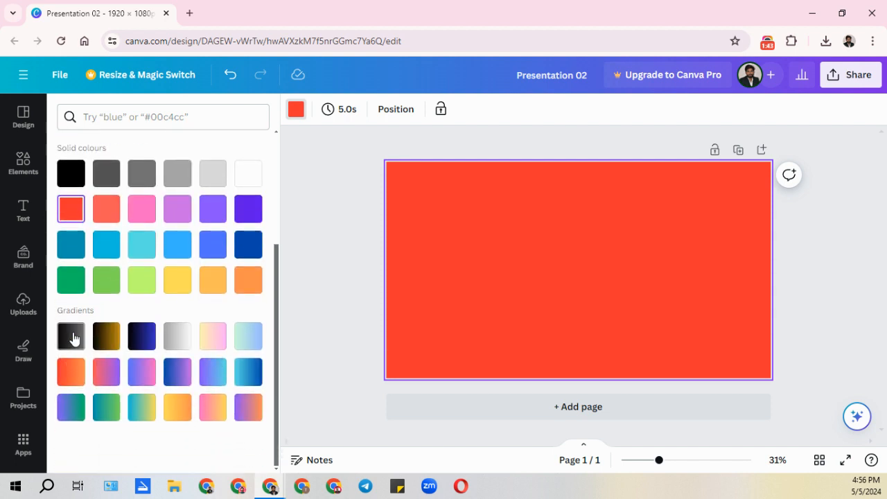
left_click(72, 338)
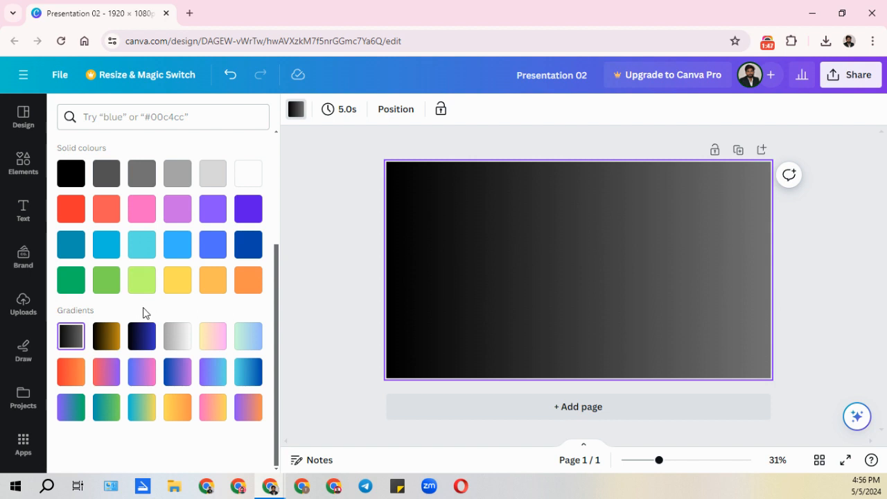
scroll(149, 301, "up", 3)
scroll(165, 297, "down", 2)
scroll(166, 311, "up", 2)
scroll(169, 303, "down", 1)
scroll(160, 325, "down", 3)
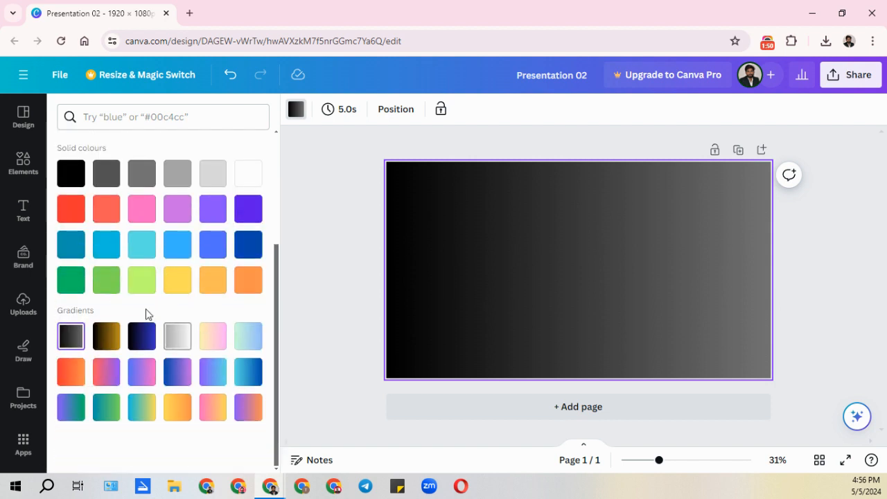
left_click(99, 337)
scroll(159, 346, "up", 3)
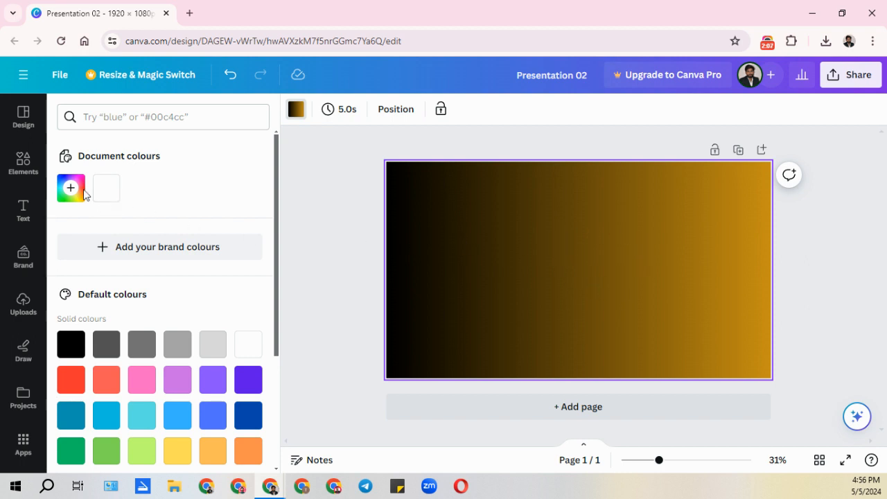
- Find the beige crumpled paper picture in the Background category of the photo elements and add it to the page
left_click(23, 312)
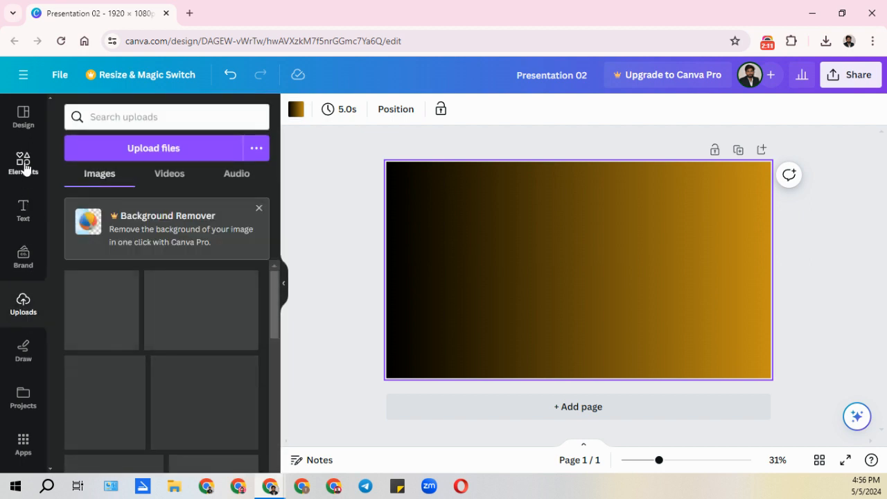
left_click(25, 168)
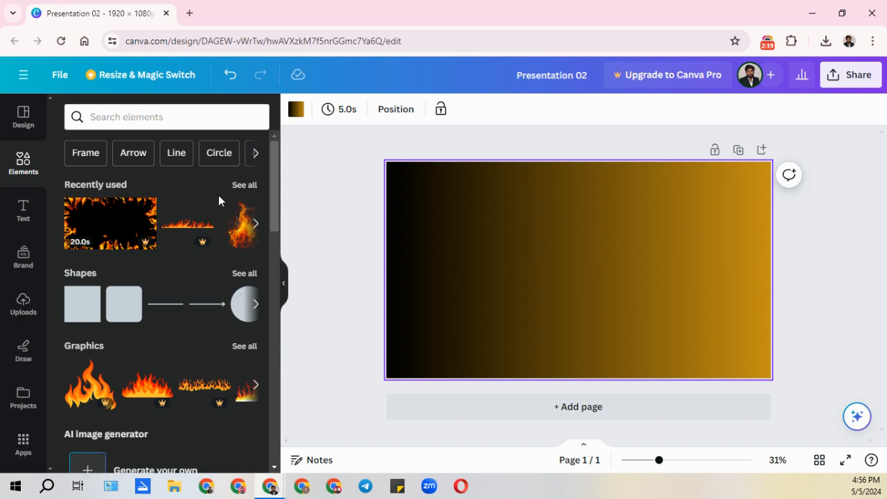
scroll(219, 220, "down", 1)
scroll(219, 226, "down", 5)
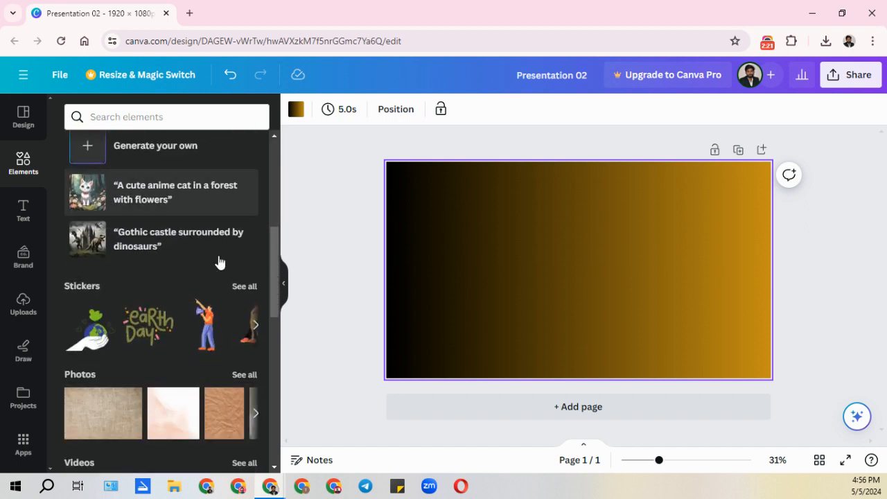
scroll(218, 264, "down", 2)
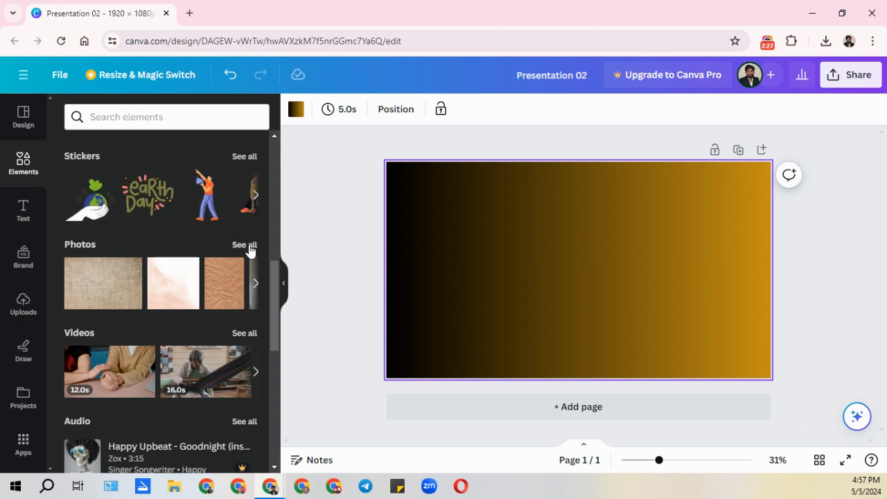
left_click(246, 244)
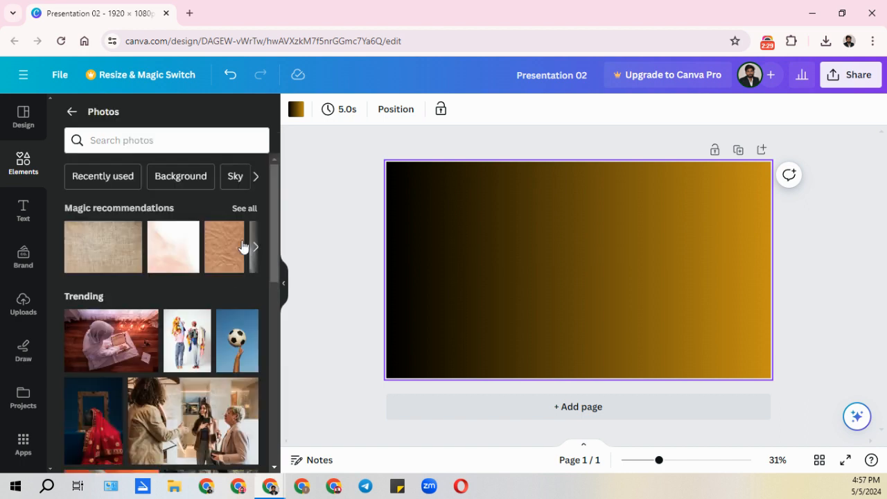
left_click(188, 178)
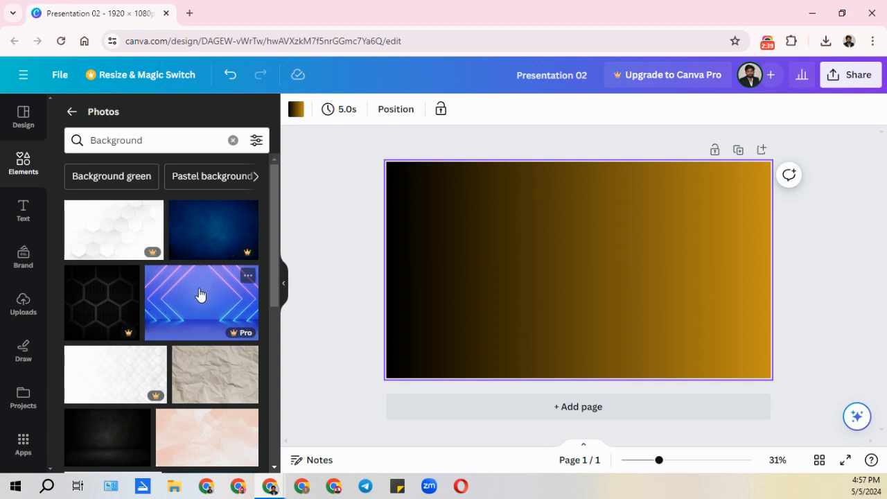
scroll(197, 305, "down", 2)
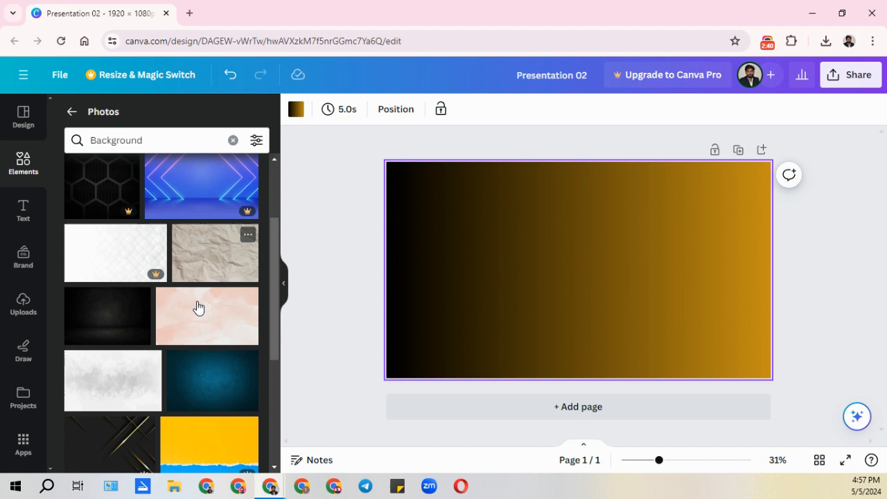
left_click(192, 247)
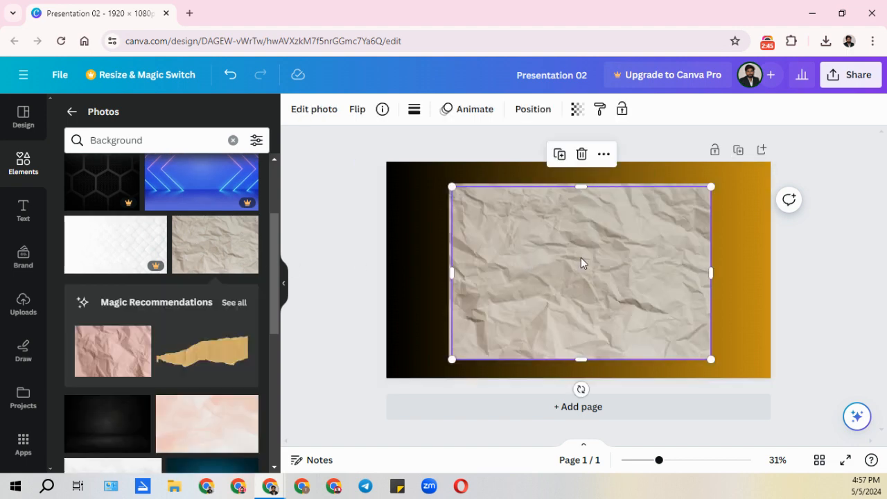
- Remove the duplicate crumpled paper photo from the page by moving it off the canvas
left_click(337, 204)
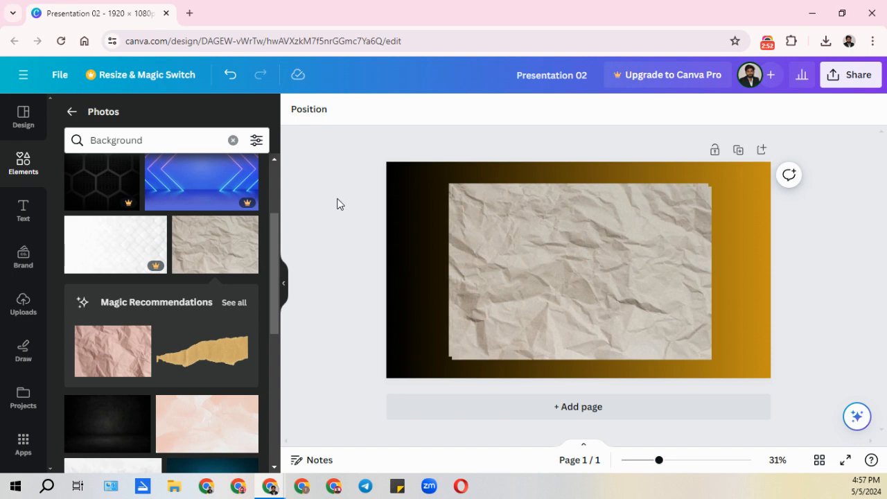
left_click_drag(543, 258, 75, 261)
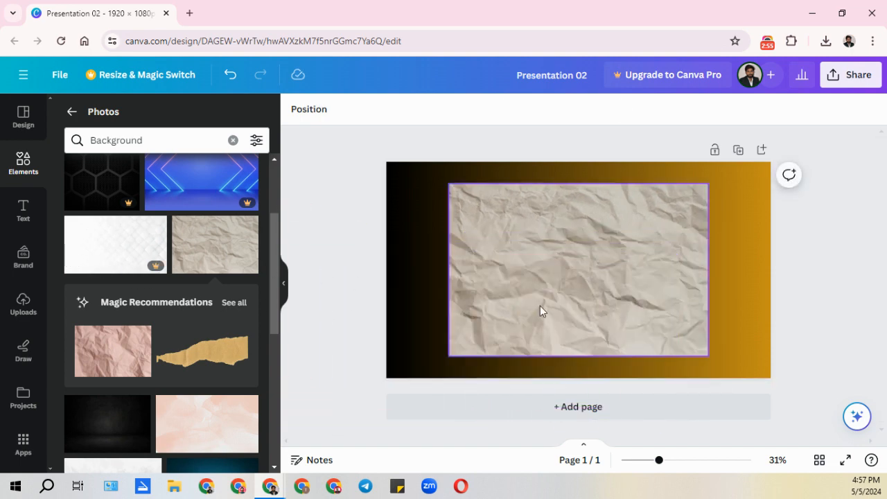
- Resize the crumpled paper photo from its corners, left side and top edge
left_click(580, 248)
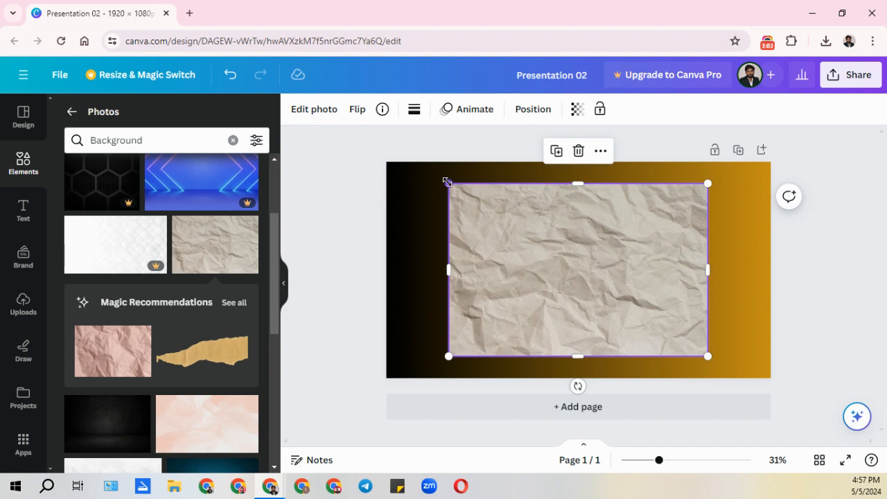
left_click_drag(447, 182, 427, 215)
mouse_move(449, 356)
left_mouse_down()
mouse_move(492, 326)
mouse_move(446, 347)
mouse_move(448, 355)
left_mouse_up()
left_click_drag(448, 183, 411, 223)
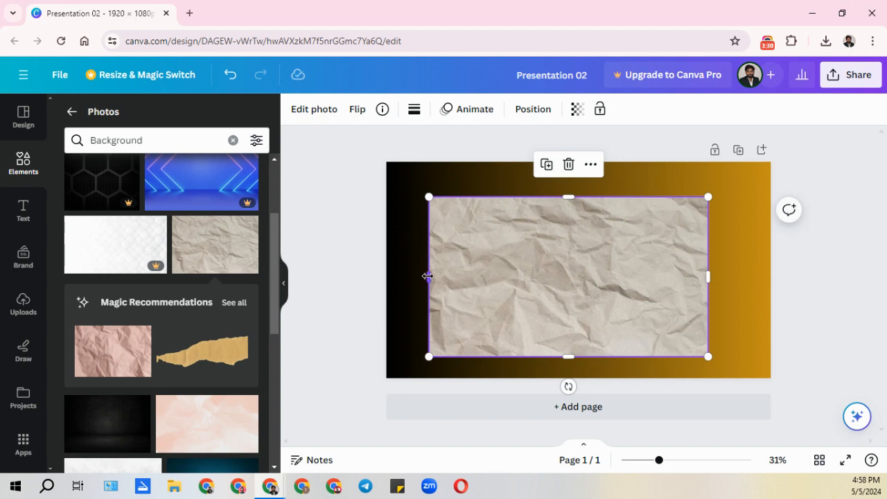
mouse_move(440, 276)
left_mouse_down()
mouse_move(513, 277)
mouse_move(430, 275)
mouse_move(519, 270)
mouse_move(437, 278)
left_mouse_up()
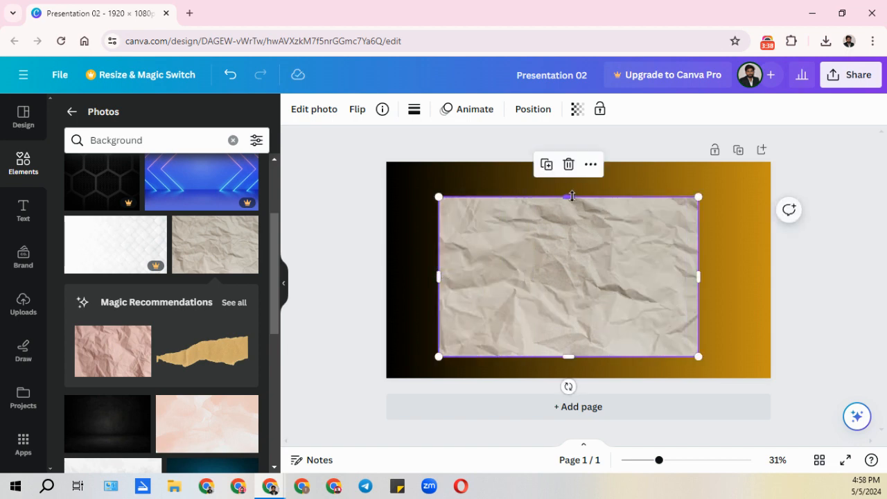
mouse_move(571, 197)
left_mouse_down()
mouse_move(570, 253)
mouse_move(569, 194)
left_mouse_up()
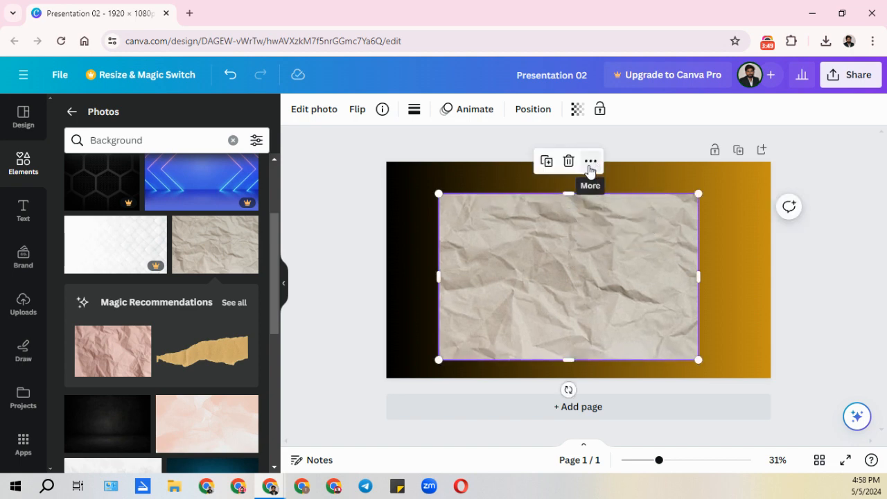
- Duplicate the crumpled paper photo and discard the copy by moving it off the page
left_click(545, 164)
left_click_drag(544, 262, 881, 254)
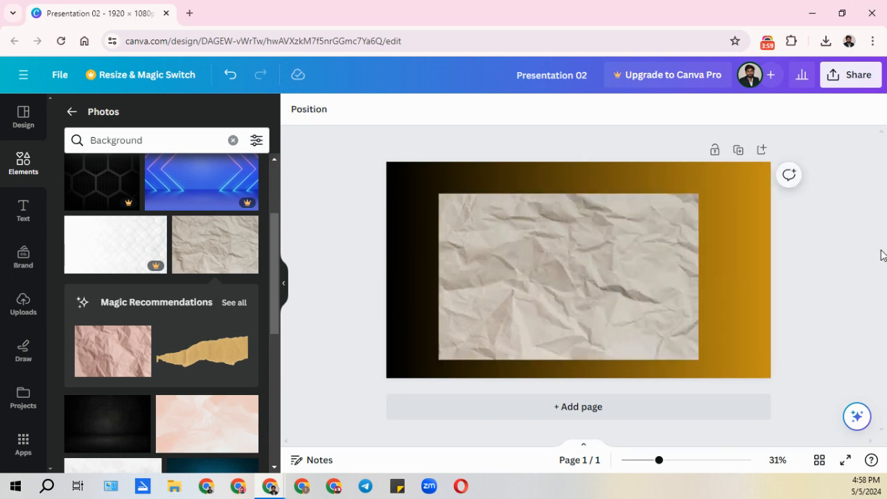
- Replace the page background with the crumpled paper photo
left_click(592, 259)
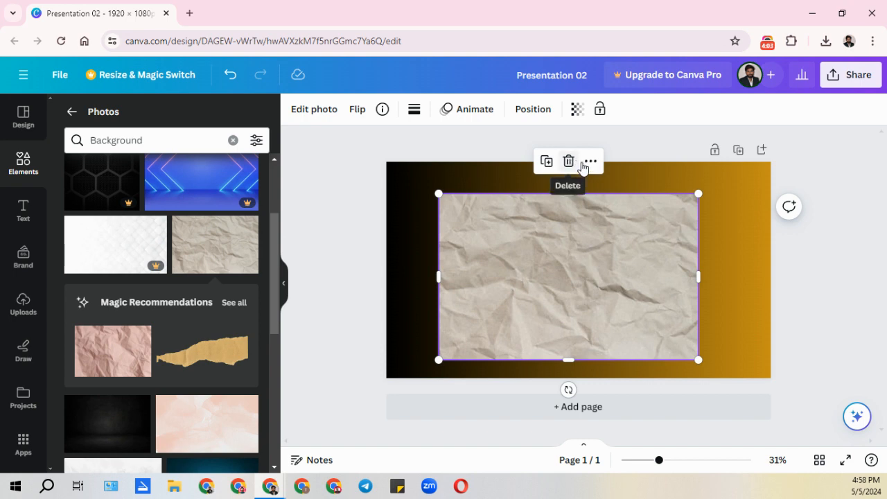
right_click(587, 243)
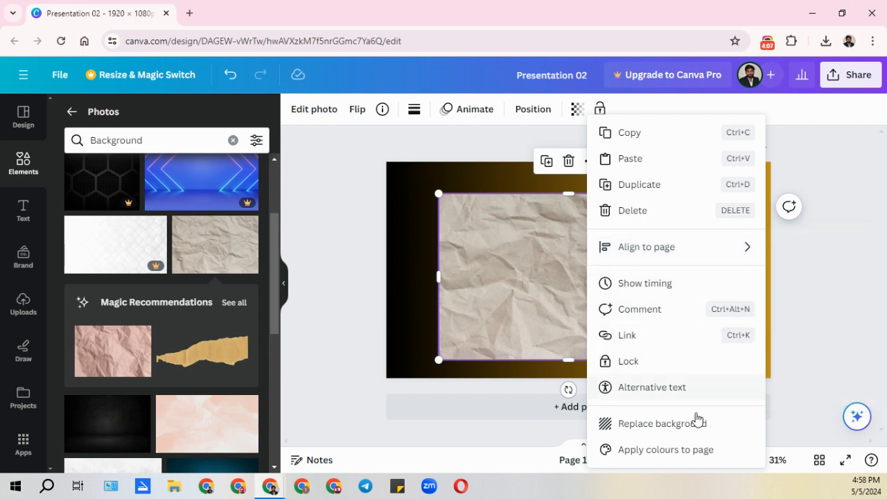
left_click(645, 428)
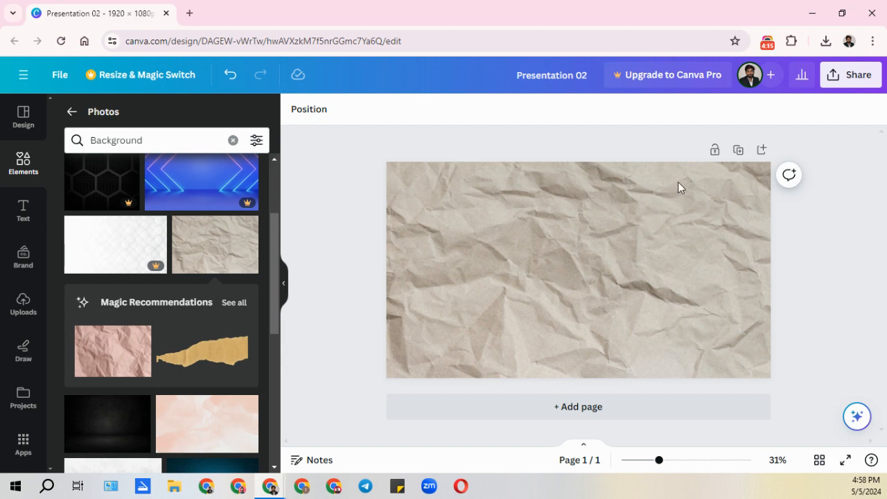
- Duplicate the page that has the crumpled paper background
left_click(739, 154)
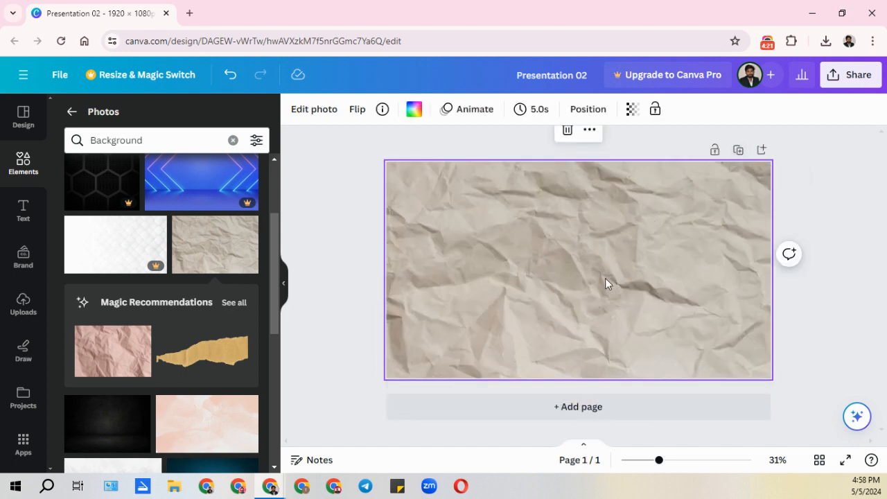
left_click(823, 206)
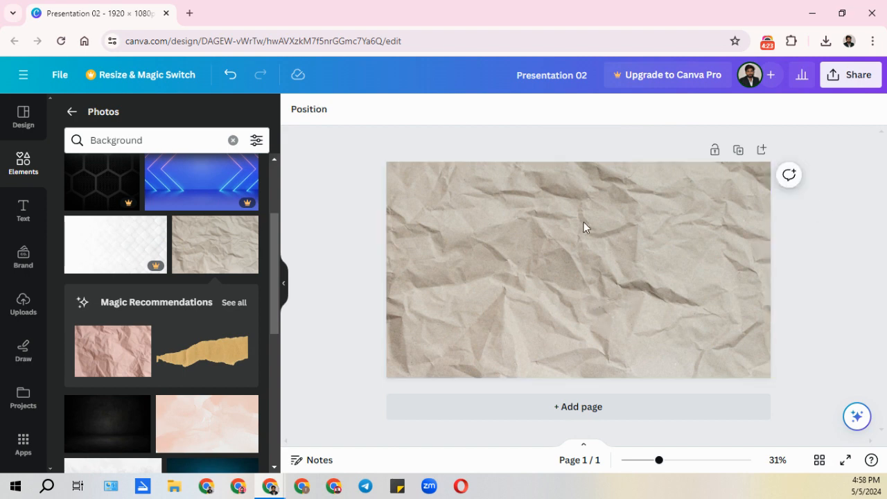
left_click(739, 152)
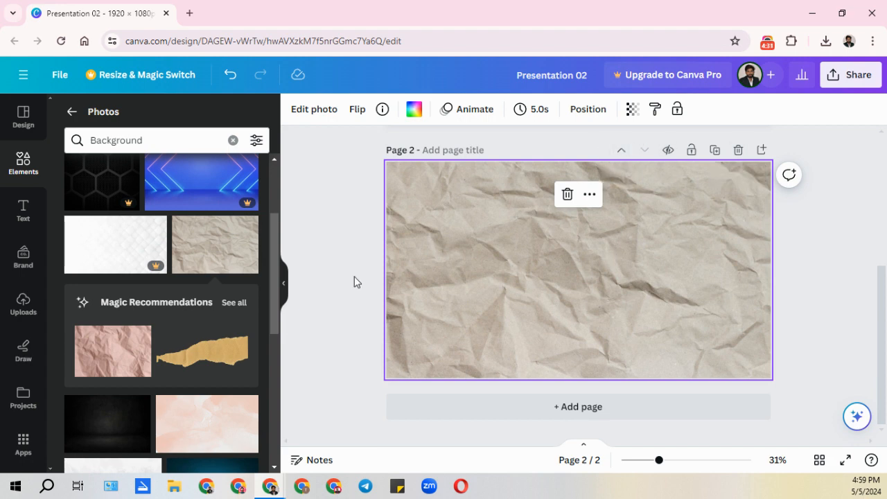
- Add the recommended pink crumpled paper photo to page 2 and make it that page's background
left_click(114, 357)
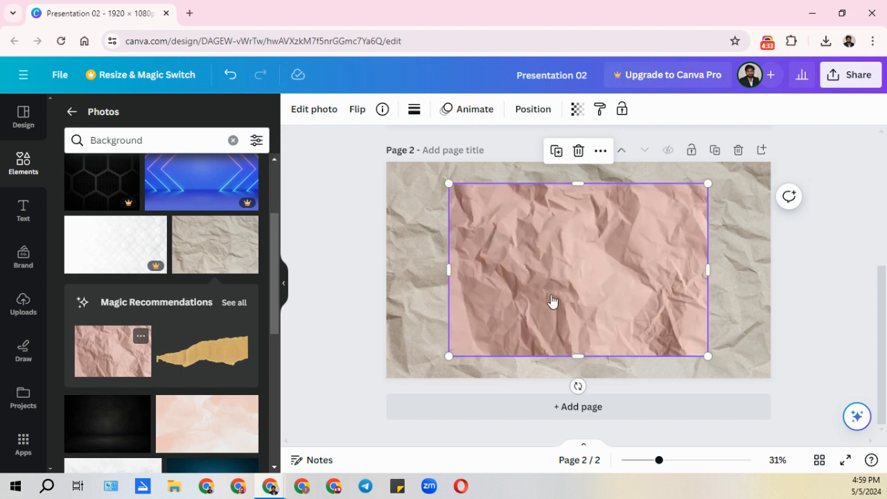
right_click(578, 288)
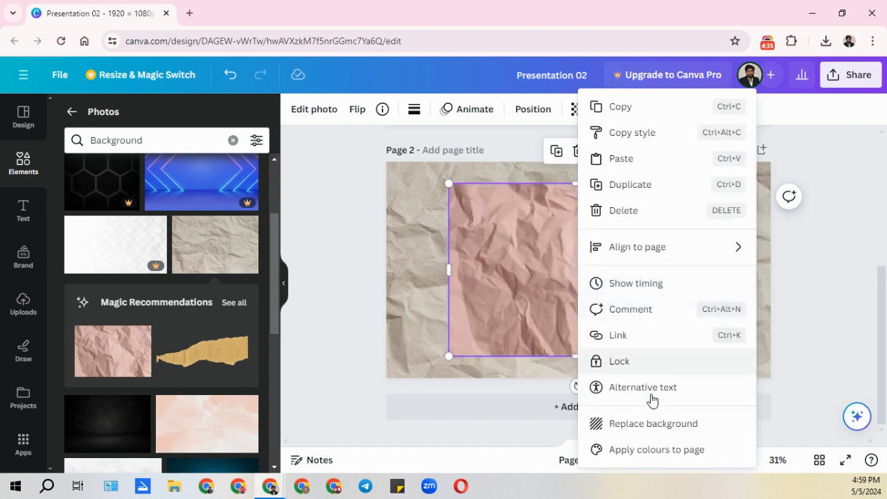
left_click(652, 424)
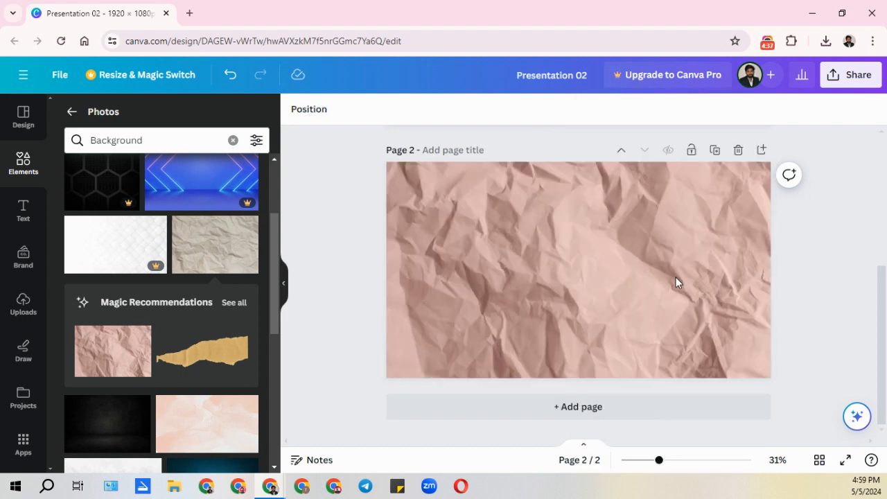
- Move the pink crumpled paper page up so it comes before the beige one
scroll(544, 301, "up", 5)
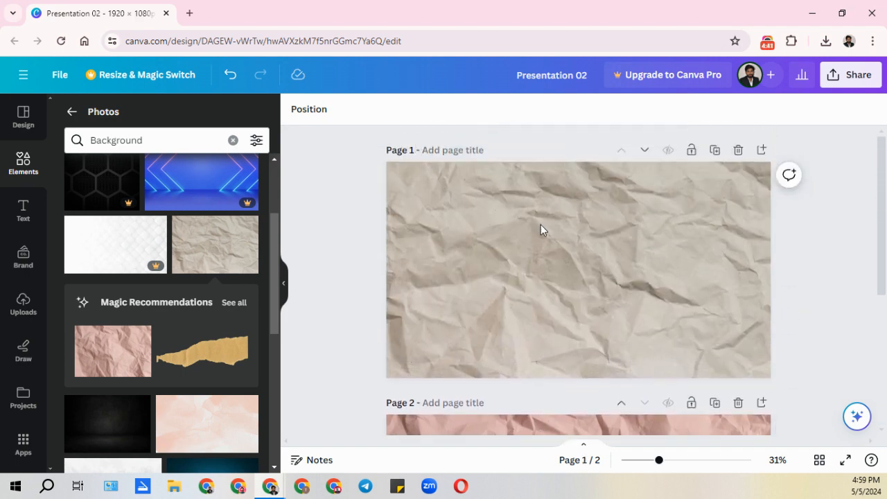
scroll(649, 316, "down", 3)
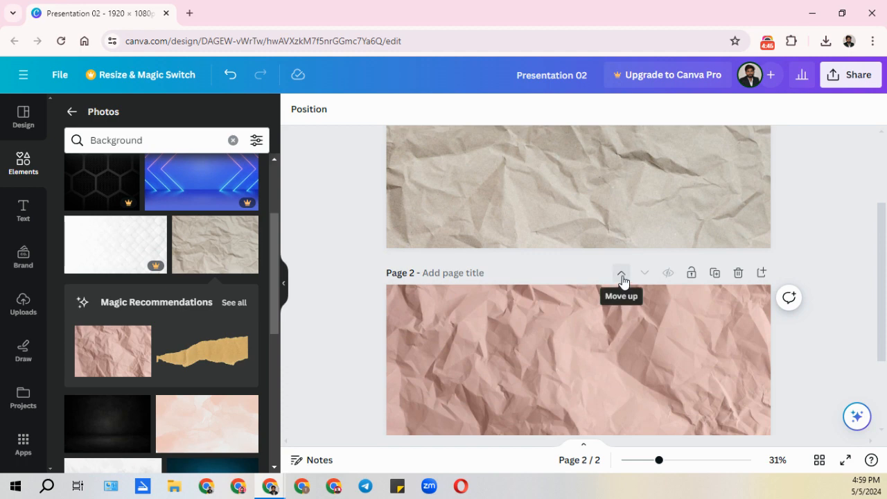
left_click(622, 274)
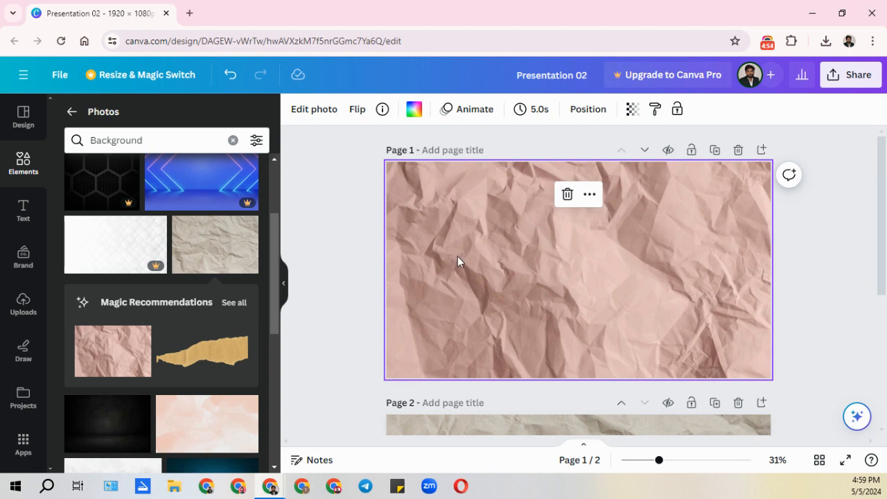
- Add blank pages after the beige crumpled paper page until the presentation has 94 pages
scroll(458, 262, "down", 5)
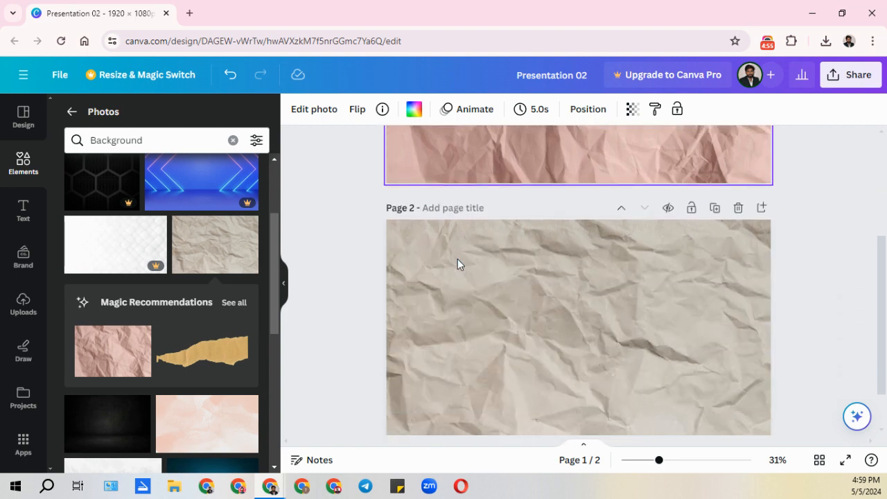
left_click(583, 258)
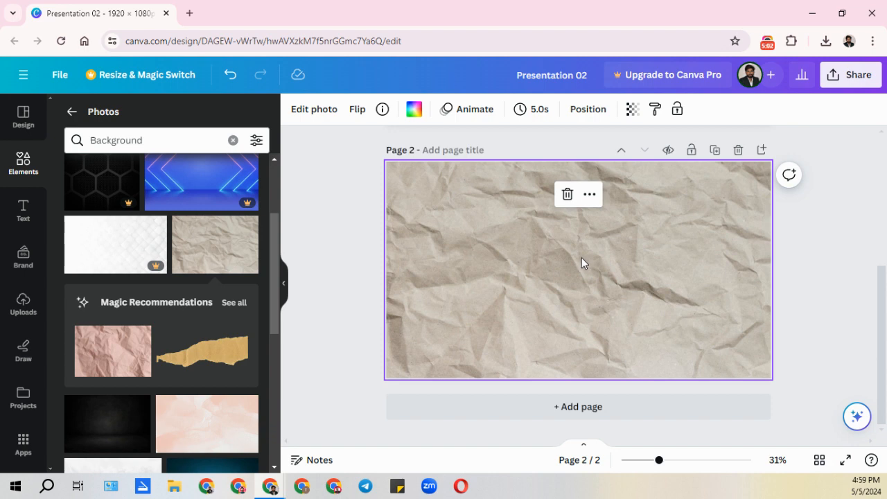
key("ctrl+Return")
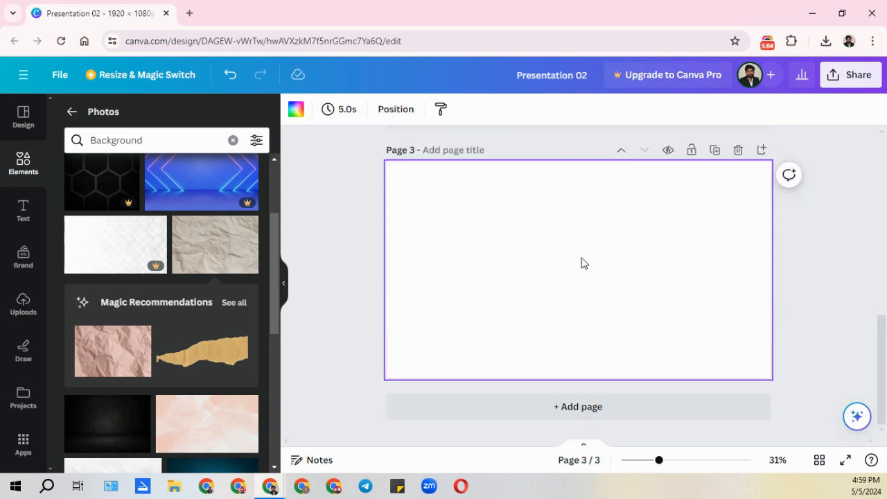
key("ctrl+Return")
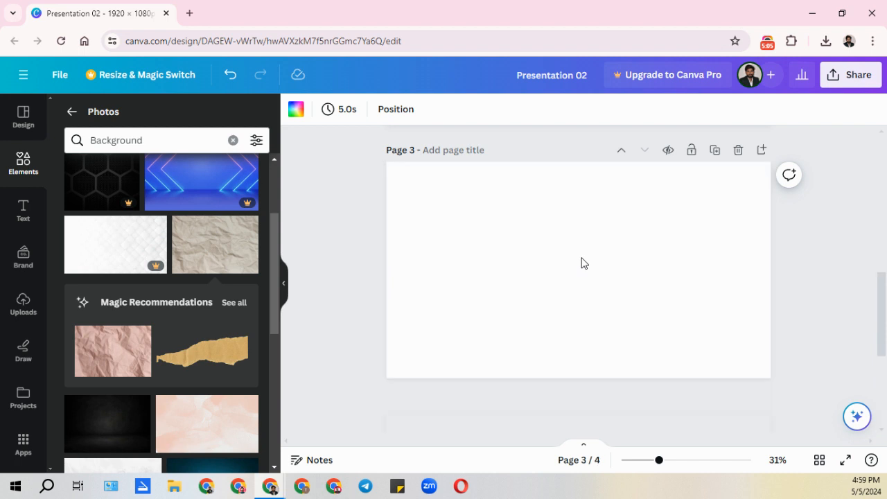
key("ctrl+Return")
key("ctrl+Return")
key("ctrl+Return")
key("ctrl+Return")
key("ctrl+Return")
key("ctrl+Return")
key("ctrl+Return")
key("ctrl+Return")
key("ctrl+Return")
key("ctrl+Return")
key("ctrl+Return")
key("ctrl+Return")
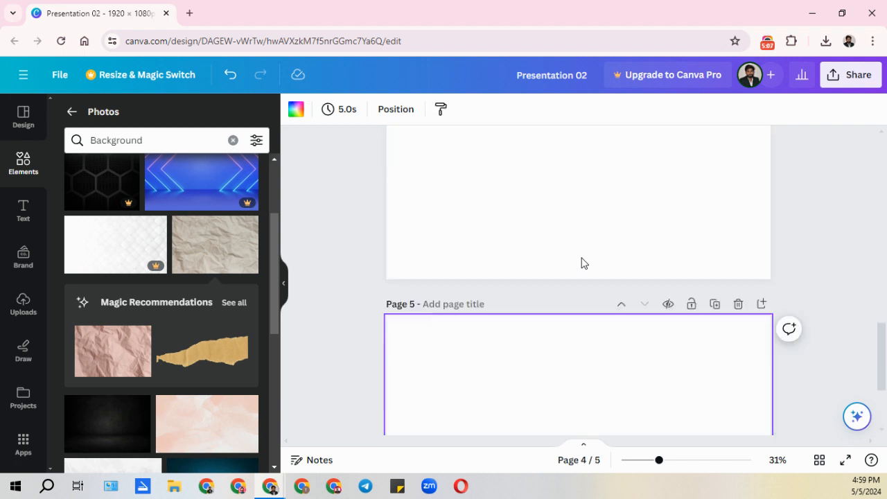
key("ctrl+Return")
key("ctrl+Return")
key("ctrl+Return")
key("ctrl+Return")
key("ctrl+Return")
key("ctrl+Return")
key("ctrl+Return")
key("ctrl+Return")
key("ctrl+Return")
key("ctrl+Return")
key("ctrl+Return")
key("ctrl+Return")
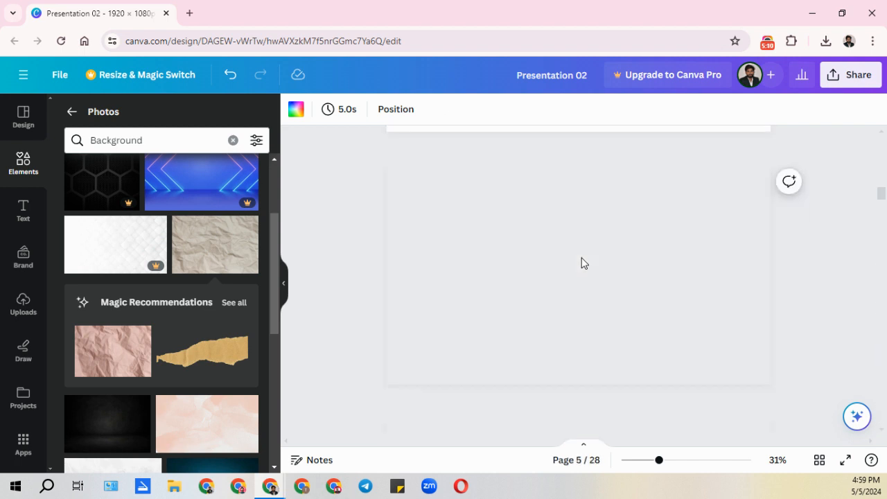
key("ctrl+Return")
key("ctrl+Return")
key("ctrl+Return")
key("ctrl+Return")
key("ctrl+Return")
key("ctrl+Return")
key("ctrl+Return")
key("ctrl+Return")
key("ctrl+Return")
key("ctrl+Return")
key("ctrl+Return")
key("ctrl+Return")
key("ctrl+Return")
key("ctrl+Return")
key("ctrl+Return")
key("ctrl+Return")
key("ctrl+Return")
key("ctrl+Return")
key("ctrl+Return")
key("ctrl+Return")
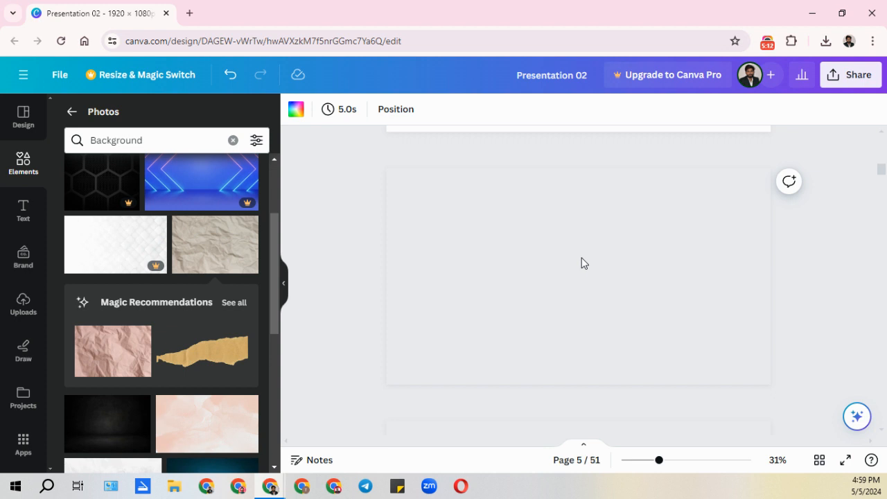
key("ctrl+Return")
key("ctrl+Return")
key("ctrl+Return")
key("ctrl+Return")
key("ctrl+Return")
key("ctrl+Return")
key("ctrl+Return")
key("ctrl+Return")
key("ctrl+Return")
key("ctrl+Return")
key("ctrl+Return")
key("ctrl+Return")
key("ctrl+Return")
key("ctrl+Return")
key("ctrl+Return")
key("ctrl+Return")
key("ctrl+Return")
key("ctrl+Return")
key("ctrl+Return")
key("ctrl+Return")
- Add the text "ctrl + enter" to page 7 and enlarge it to a font size of about 170
left_click(581, 253)
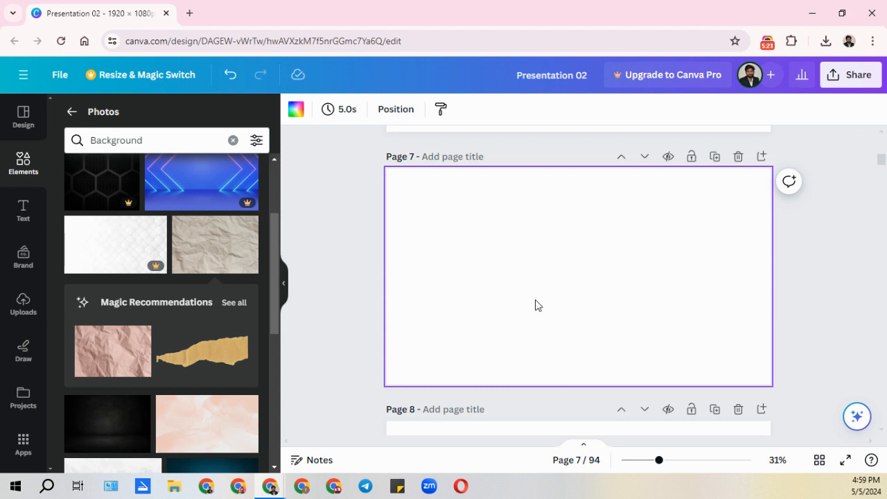
key("t")
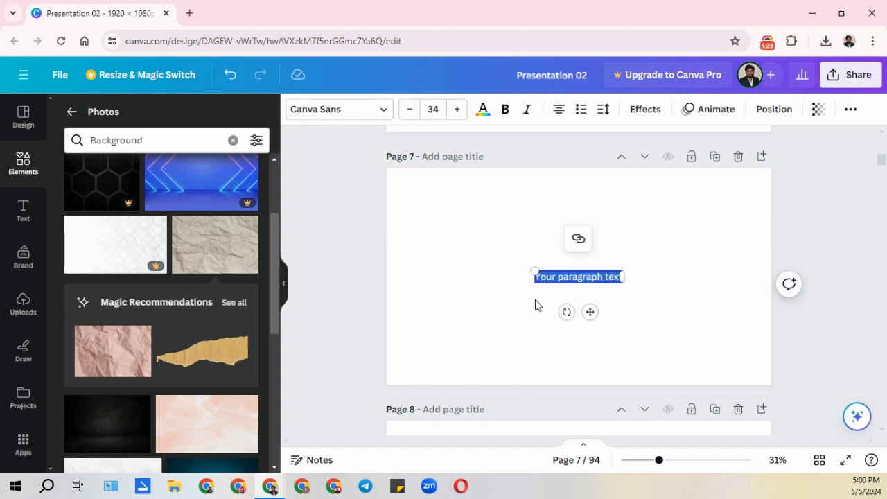
type("dtrl")
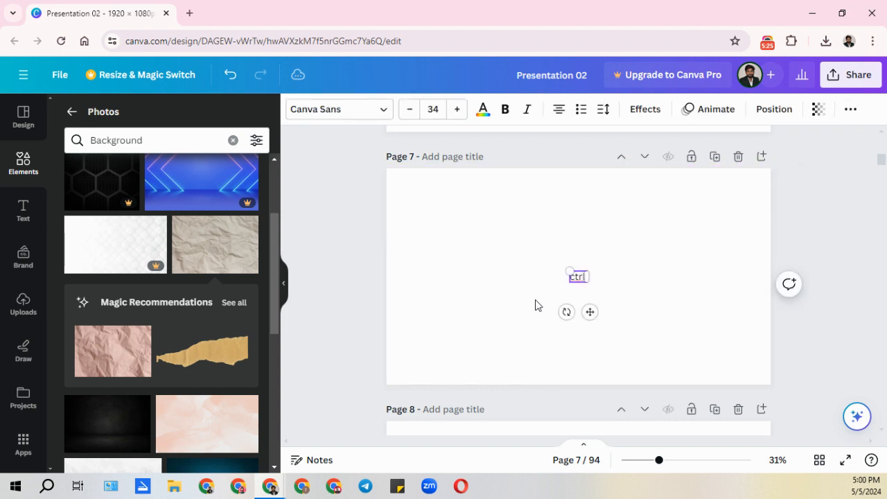
key("Return")
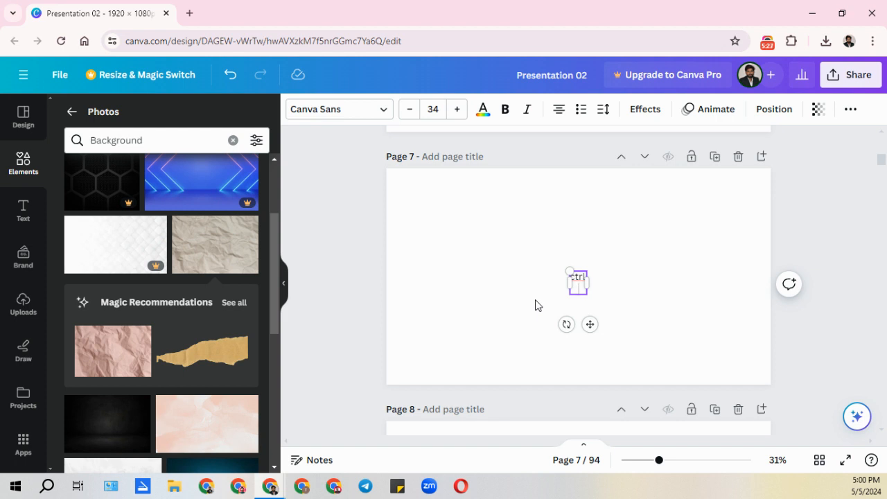
key("BackSpace")
type("+")
type(" enter")
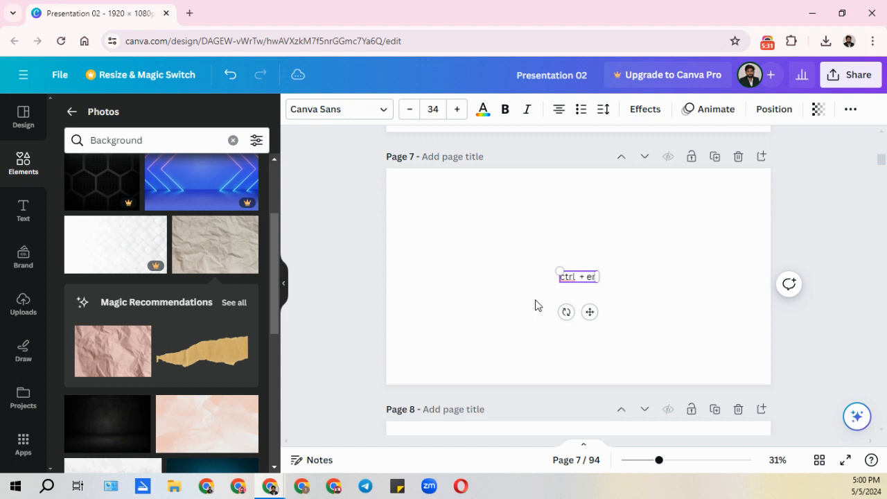
left_click_drag(551, 272, 448, 261)
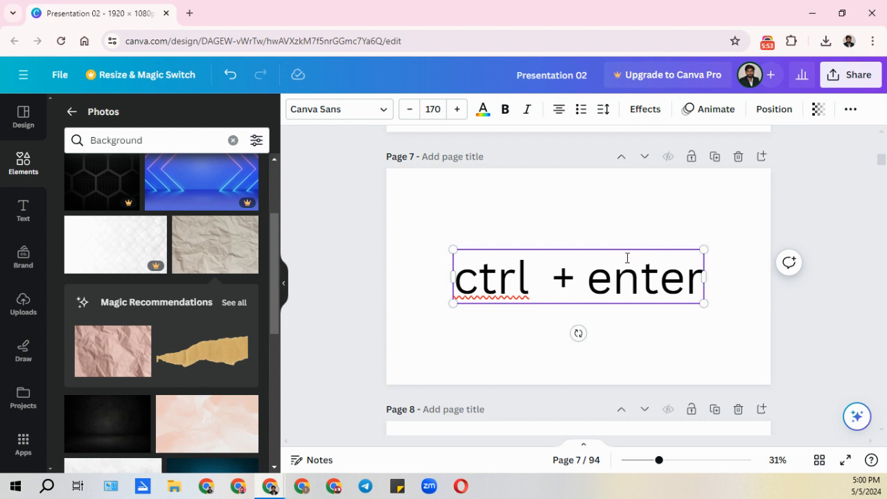
- Delete eight blank pages one after another, starting at page 15
scroll(626, 298, "down", 15)
scroll(626, 323, "down", 9)
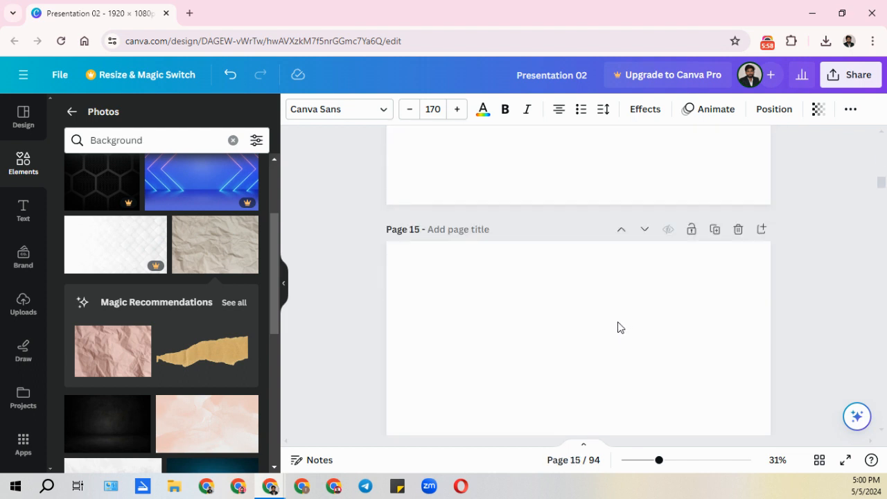
left_click(738, 230)
left_click(738, 229)
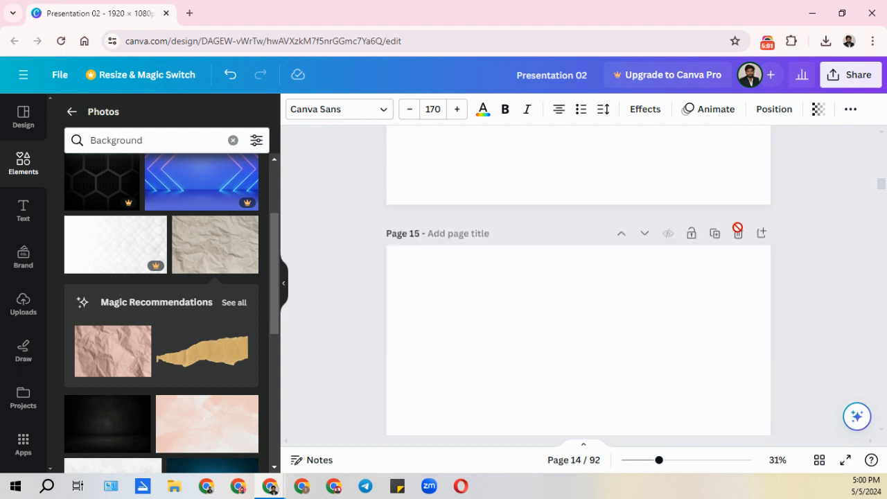
left_click(583, 305)
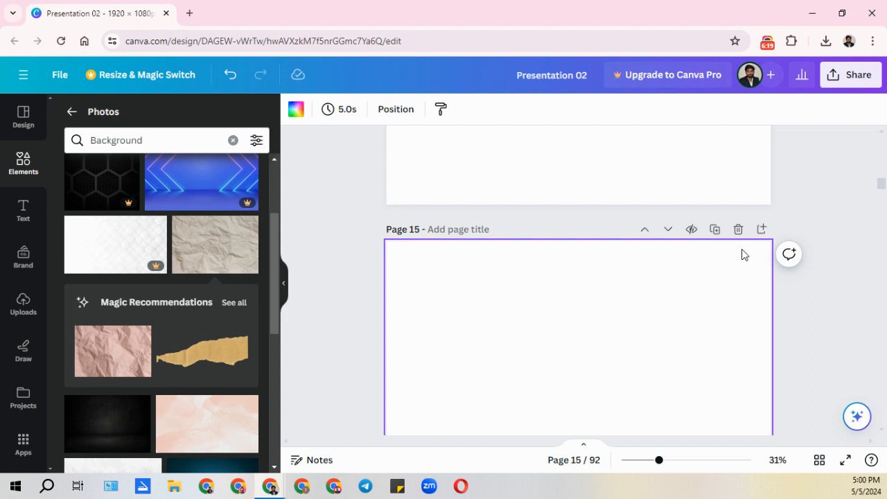
left_click(737, 231)
left_click(737, 230)
left_click(737, 230)
left_click(738, 231)
left_click(738, 231)
left_click(739, 230)
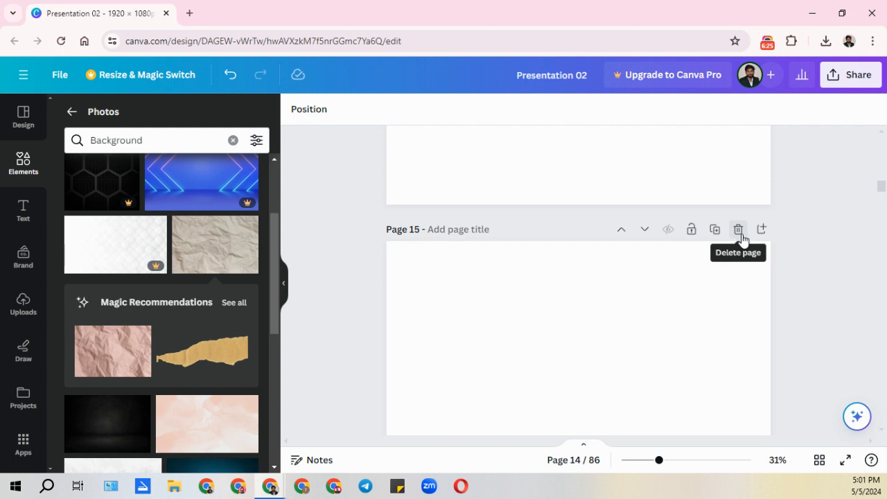
- Delete all pages at once in the grid view except the pink page 1, the beige page 2 and the "ctrl + enter" page 7
left_click(818, 459)
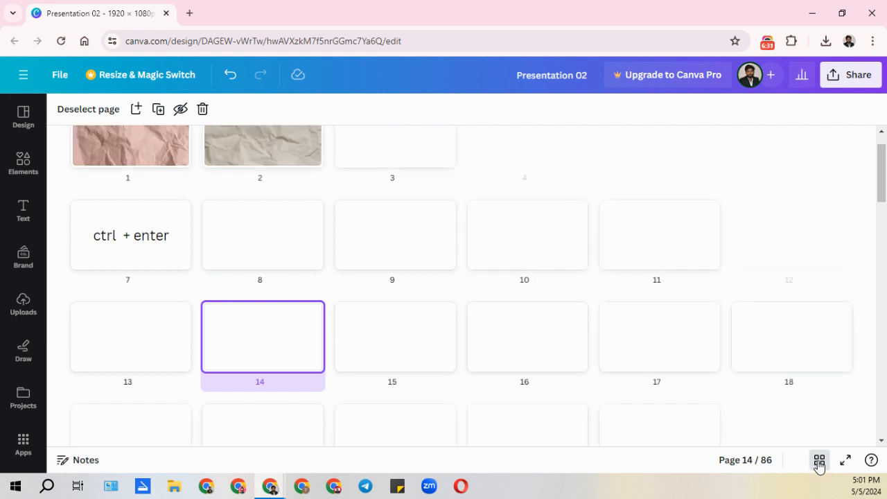
scroll(409, 289, "down", 3)
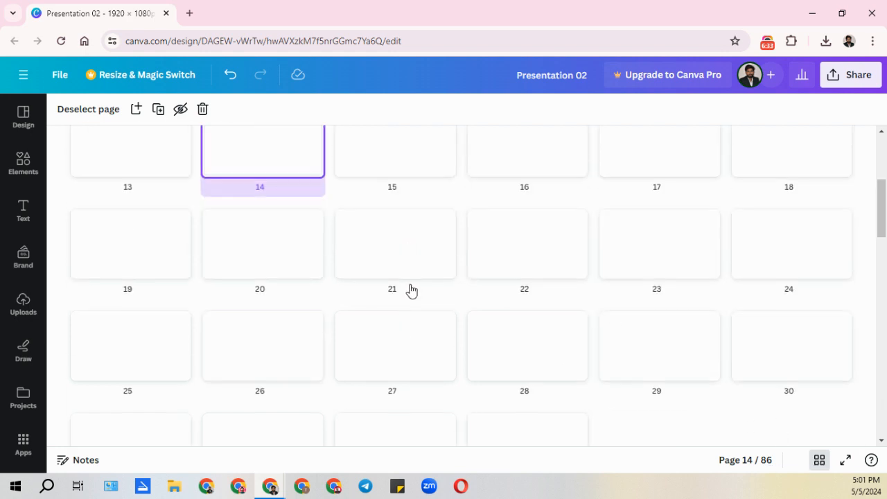
scroll(414, 292, "down", 1)
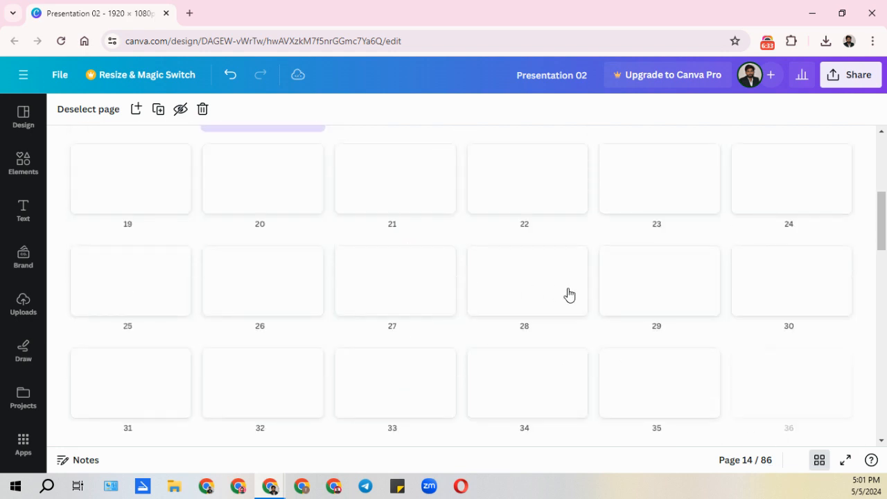
left_click(438, 274)
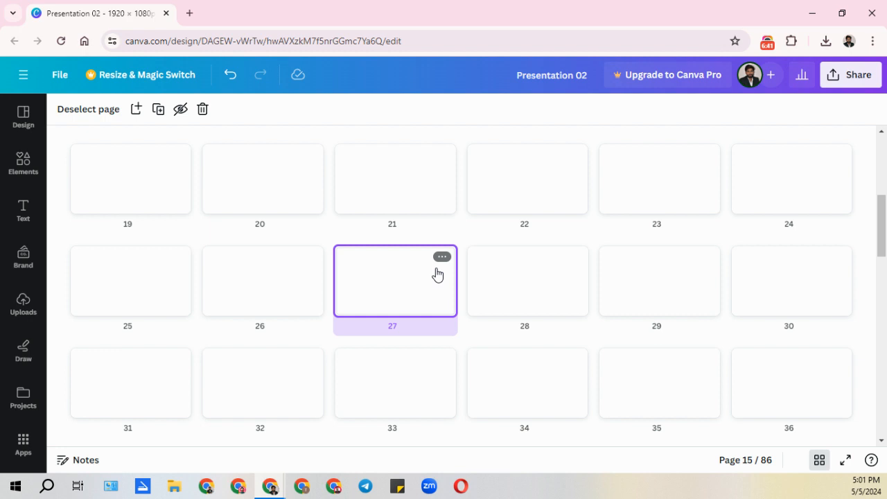
key("ctrl+a")
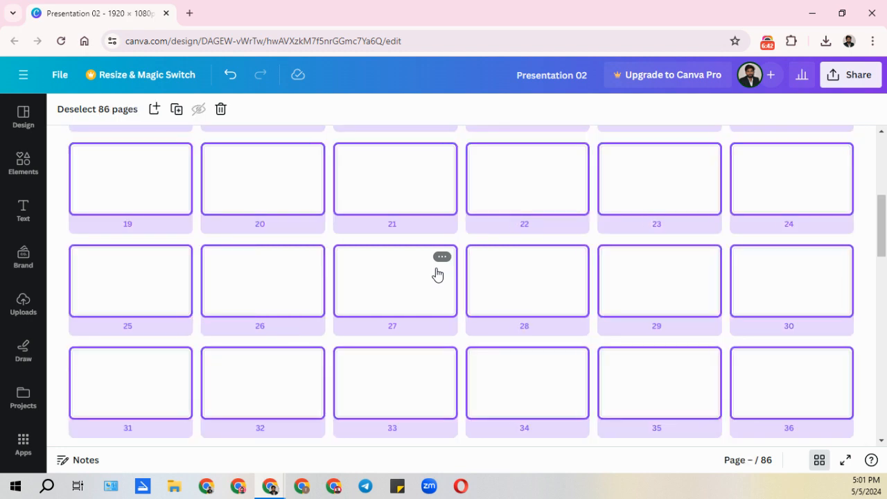
scroll(461, 291, "up", 2)
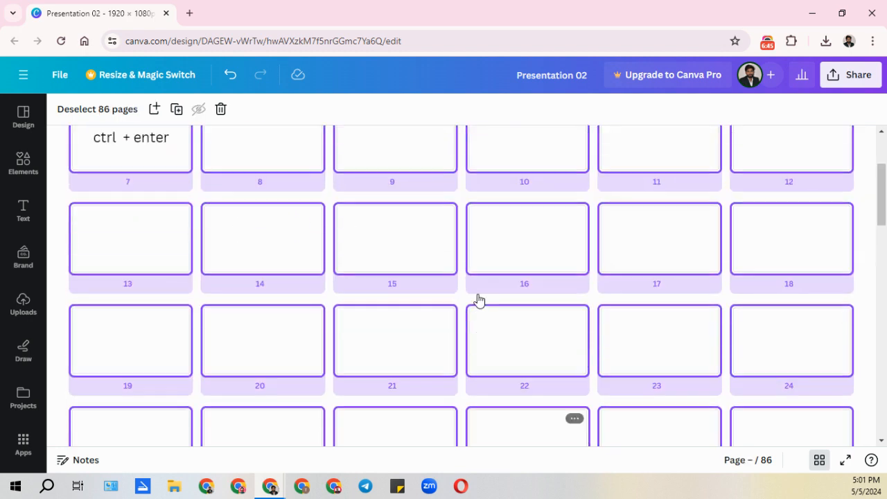
scroll(479, 299, "up", 2)
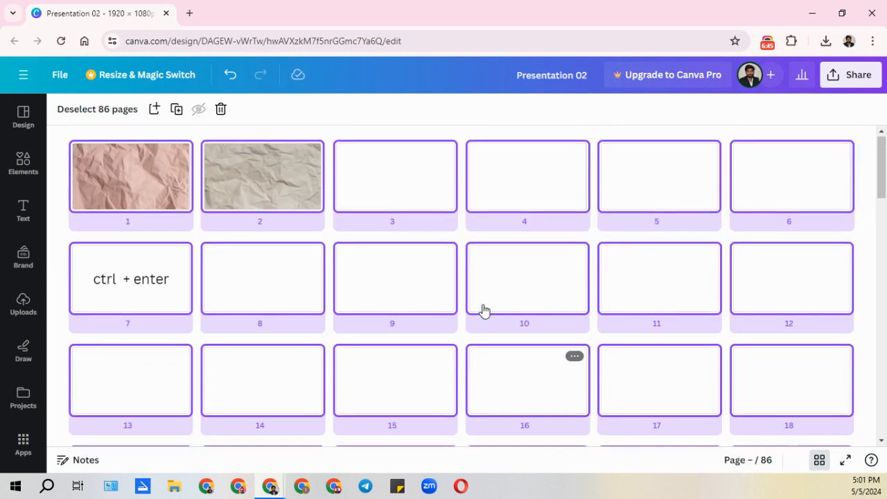
left_click(155, 185, "shift")
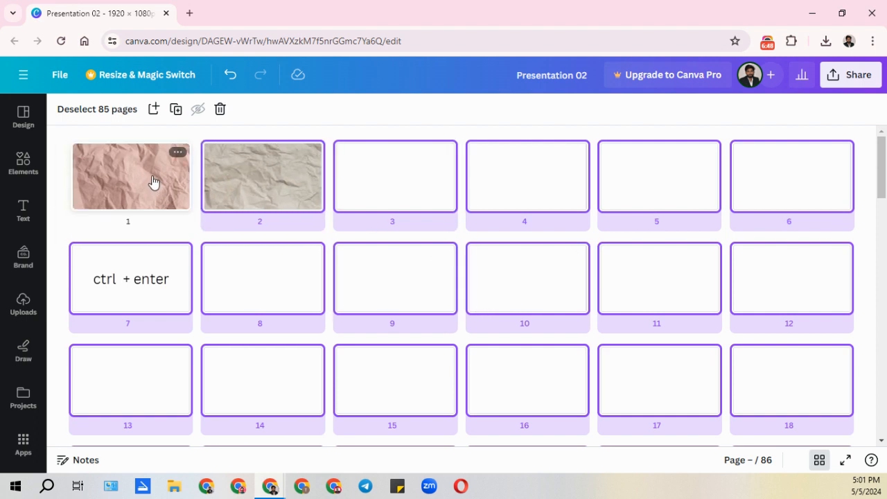
left_click(278, 181, "shift")
left_click(158, 284)
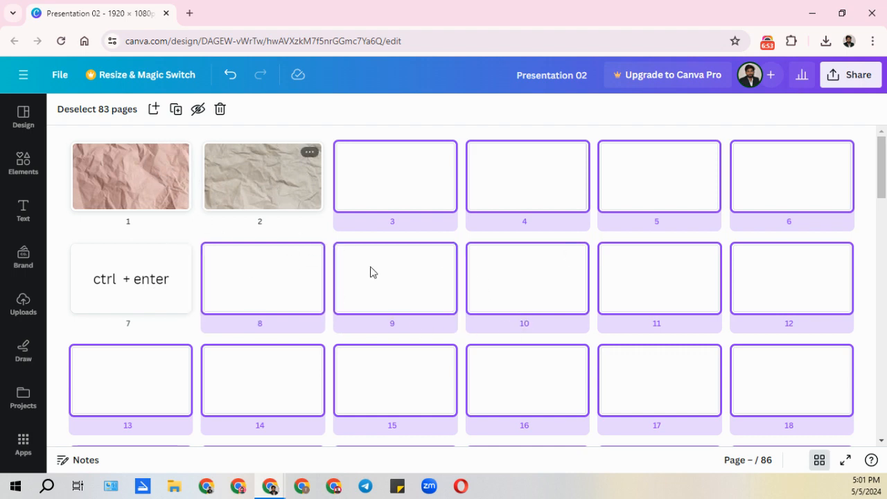
scroll(277, 274, "down", 15)
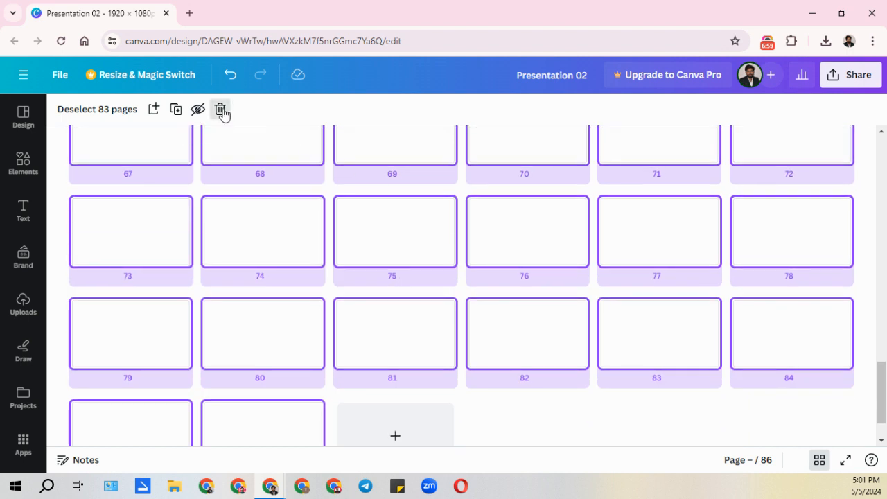
left_click(220, 110)
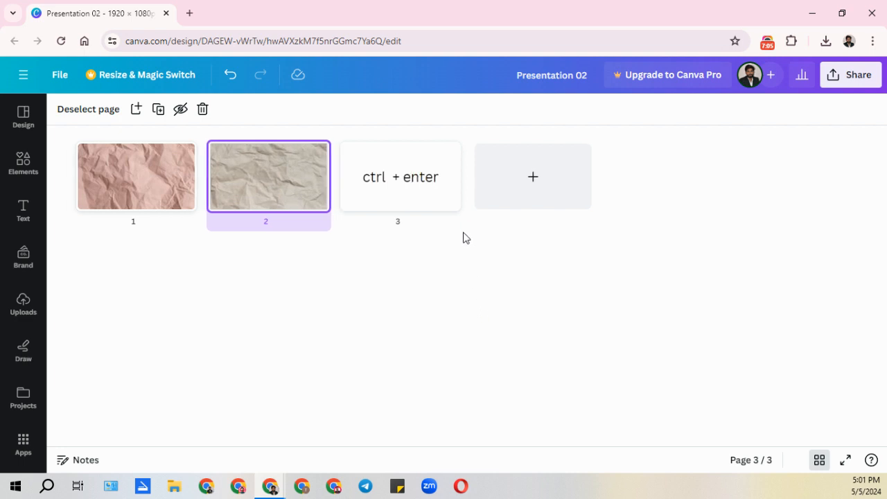
- Return from the grid to the scrolling page view and look over the three pages and their page controls
left_click(820, 460)
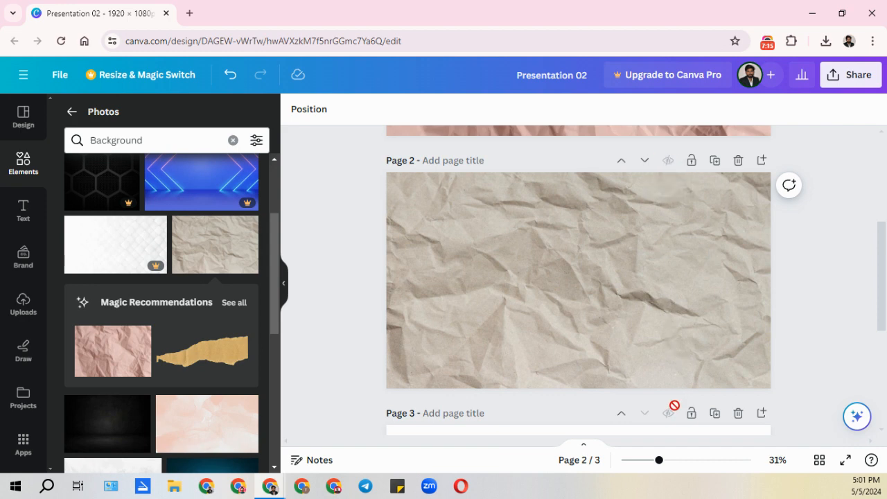
scroll(669, 412, "down", 2)
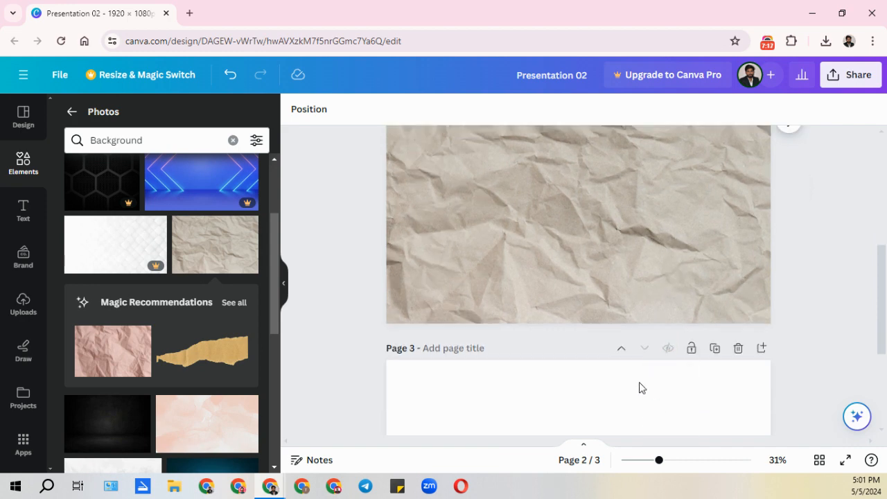
left_click(641, 387)
scroll(639, 385, "down", 2)
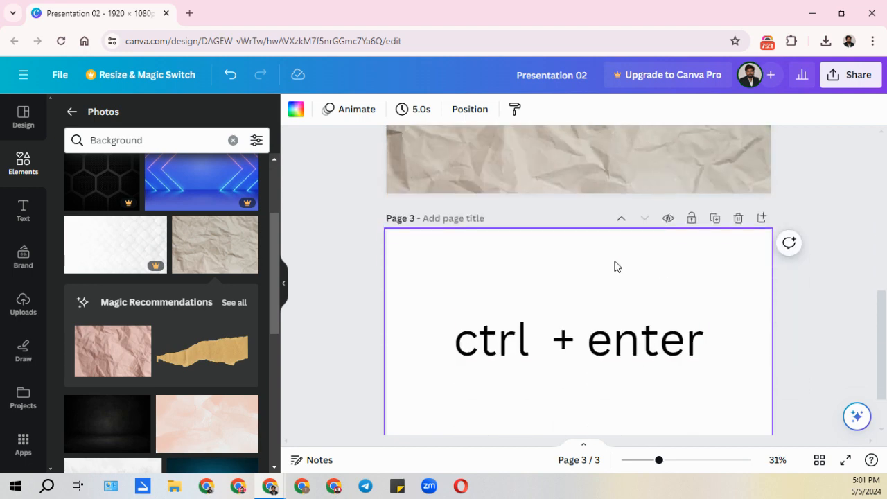
scroll(617, 265, "up", 5)
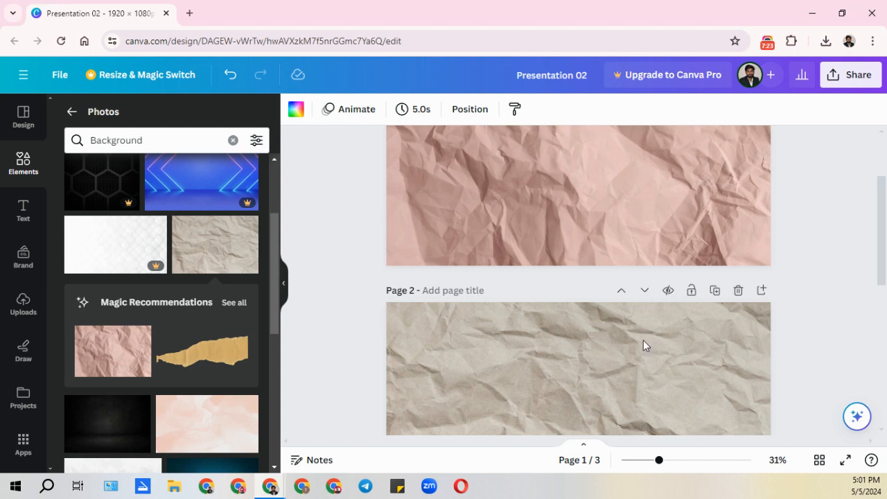
left_click(642, 343)
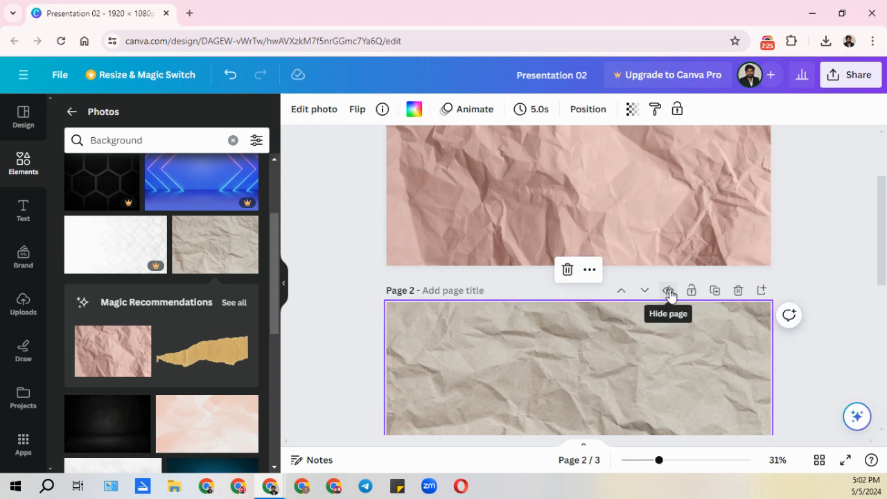
scroll(669, 229, "up", 2)
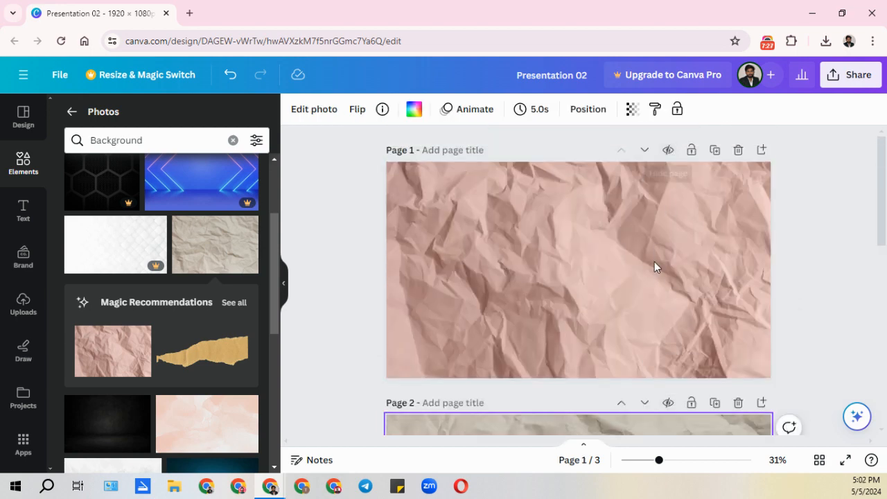
scroll(655, 278, "down", 3)
scroll(659, 298, "down", 5)
scroll(663, 301, "up", 1)
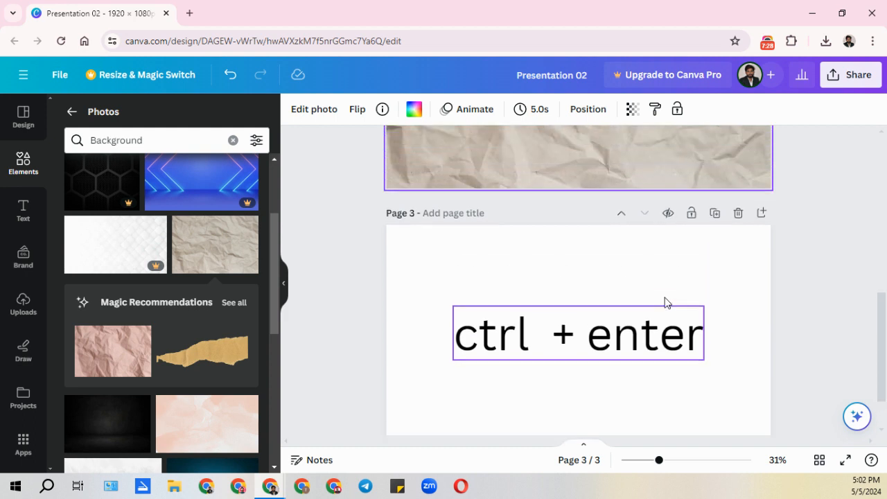
- Hide page 3 with the "ctrl + enter" text, select its text and unhide the page again
left_click(670, 219)
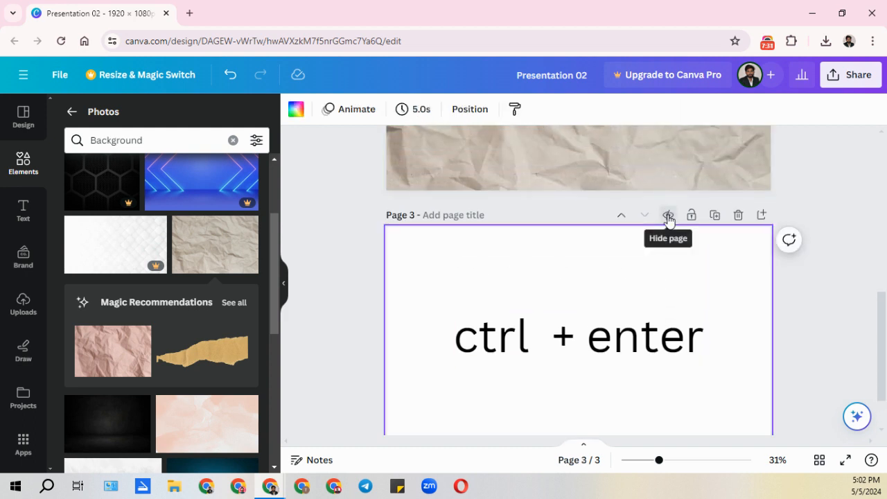
left_click(668, 218)
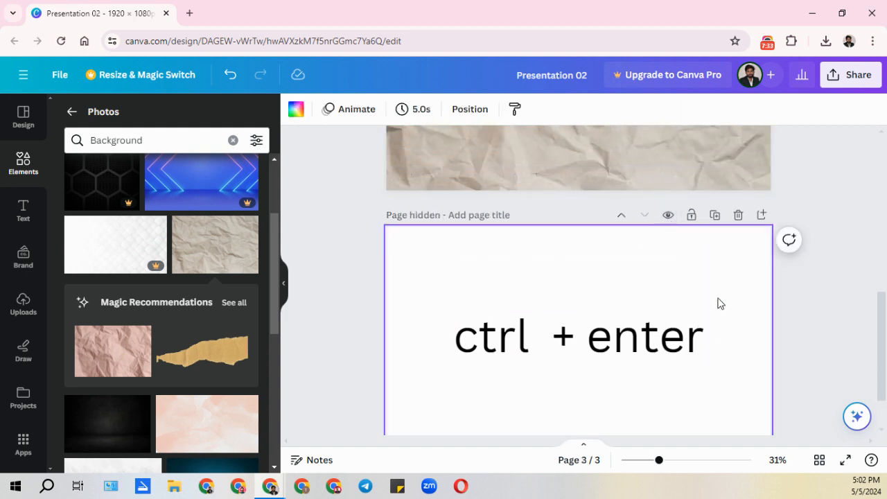
left_click(646, 326)
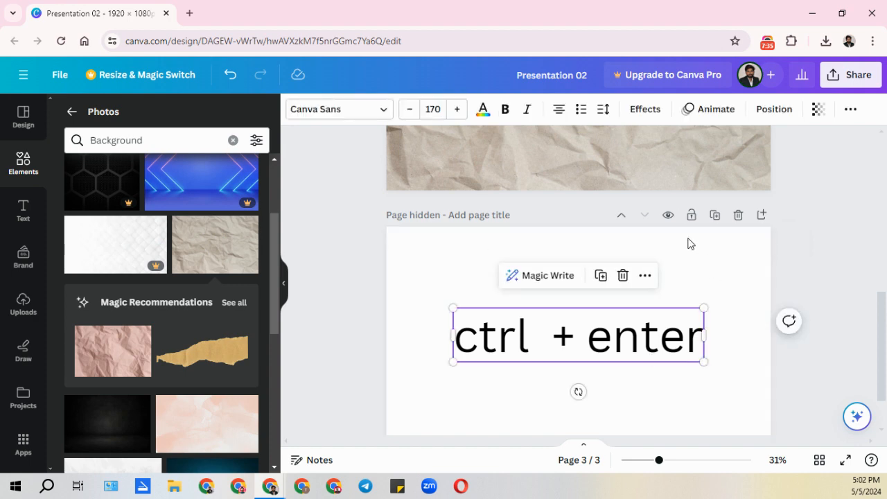
left_click(668, 217)
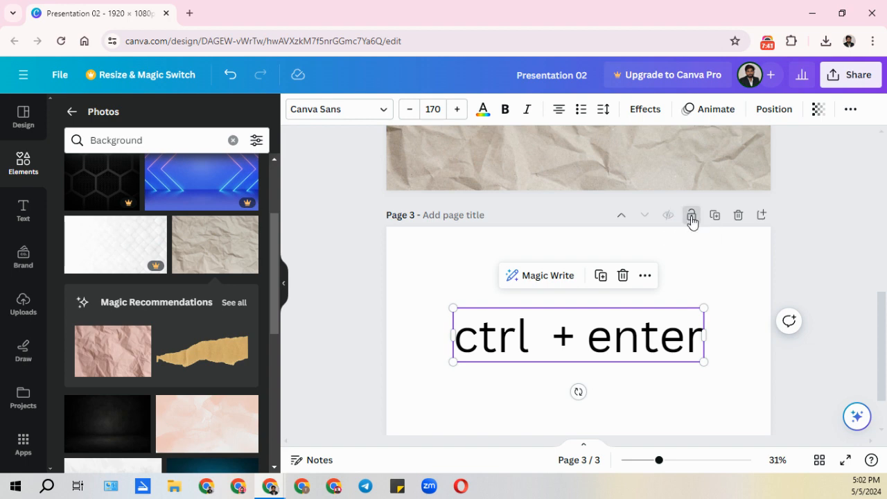
- Lock page 3, try to move its "ctrl + enter" text, and unlock the page again
left_click(691, 220)
left_click_drag(530, 341, 547, 297)
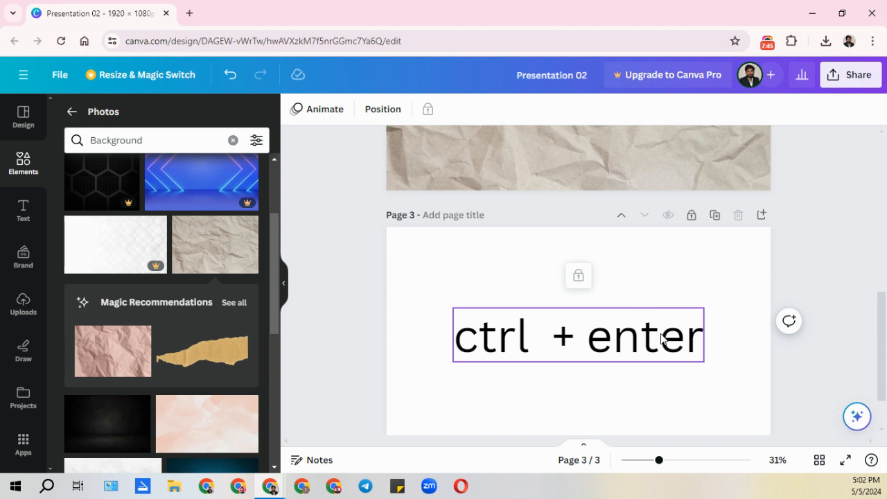
left_click(691, 221)
- Collapse the photo search results beside the canvas and set the canvas zoom to 29%
scroll(698, 336, "up", 2)
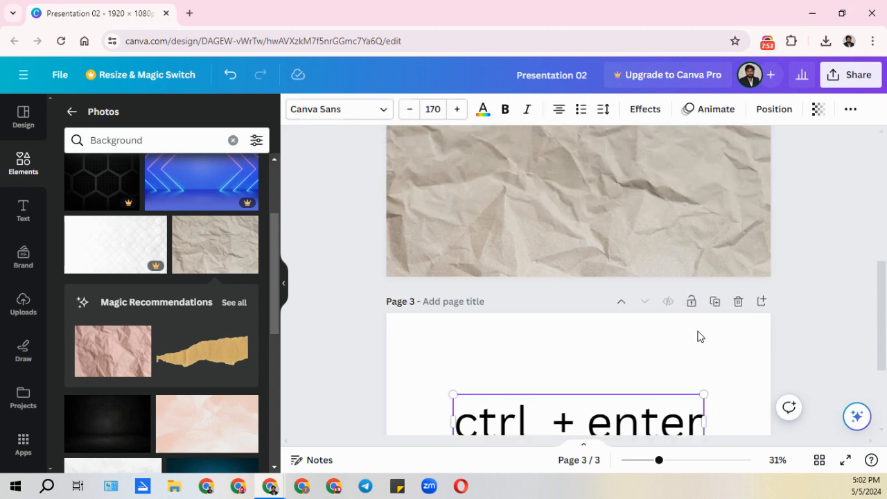
scroll(656, 343, "up", 8)
scroll(689, 351, "down", 3)
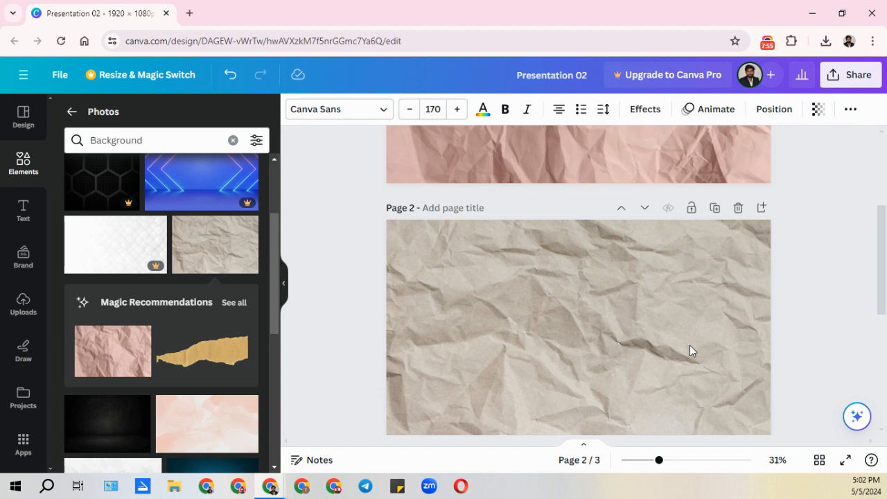
scroll(689, 351, "down", 3)
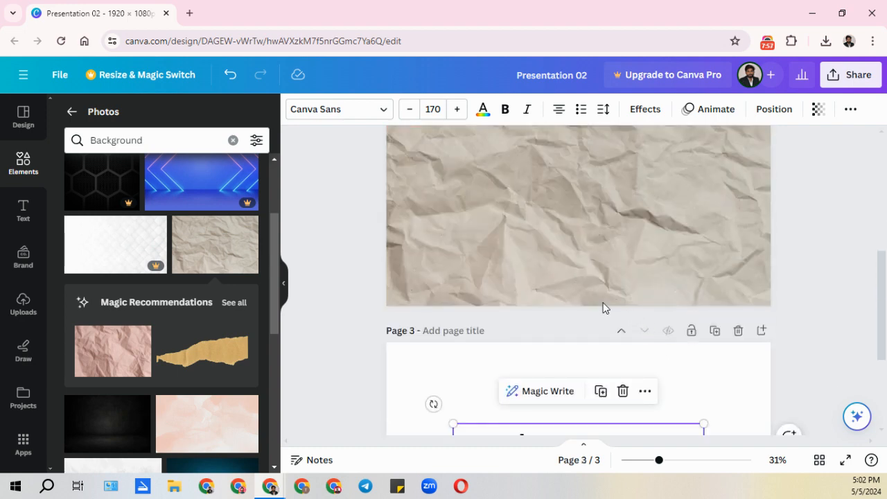
left_click(283, 289)
mouse_move(656, 460)
left_mouse_down()
mouse_move(775, 467)
mouse_move(619, 464)
mouse_move(657, 462)
left_mouse_up()
- Examine the pages at different magnifications, zooming in to 400%, out to 10%, and back in to 100% on page 2
scroll(570, 325, "up", 5)
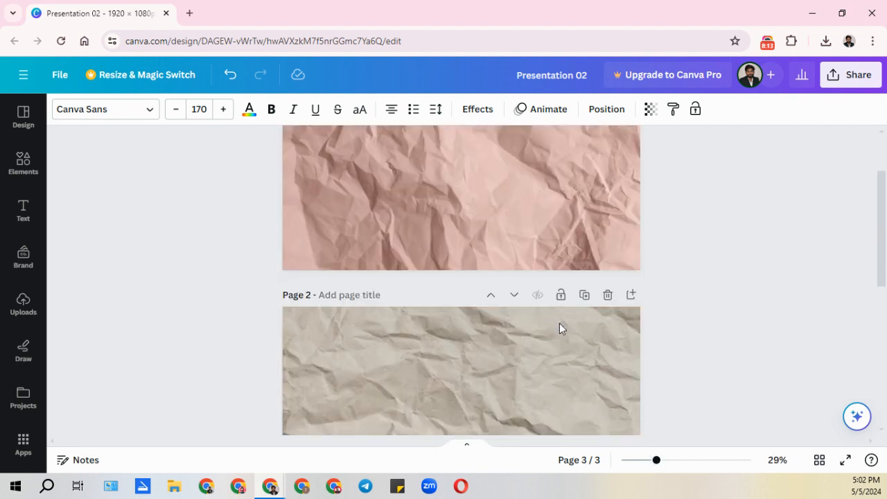
scroll(516, 305, "up", 1)
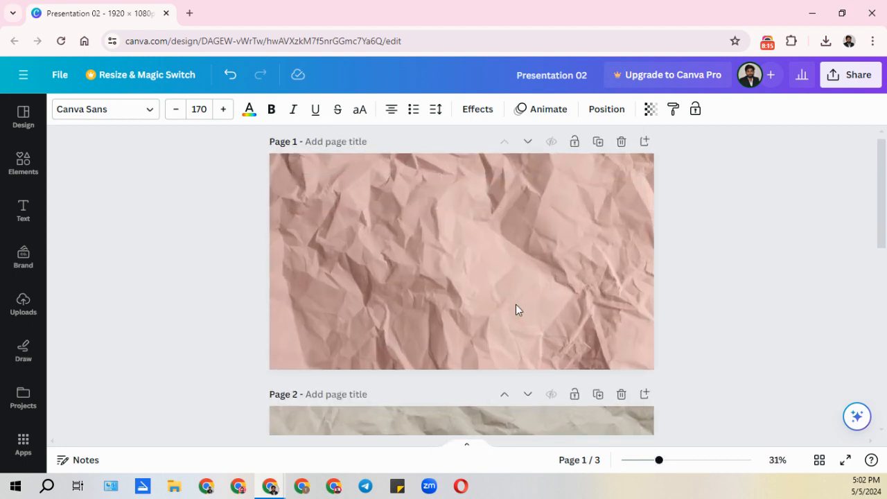
scroll(516, 309, "up", 3)
scroll(516, 305, "up", 10)
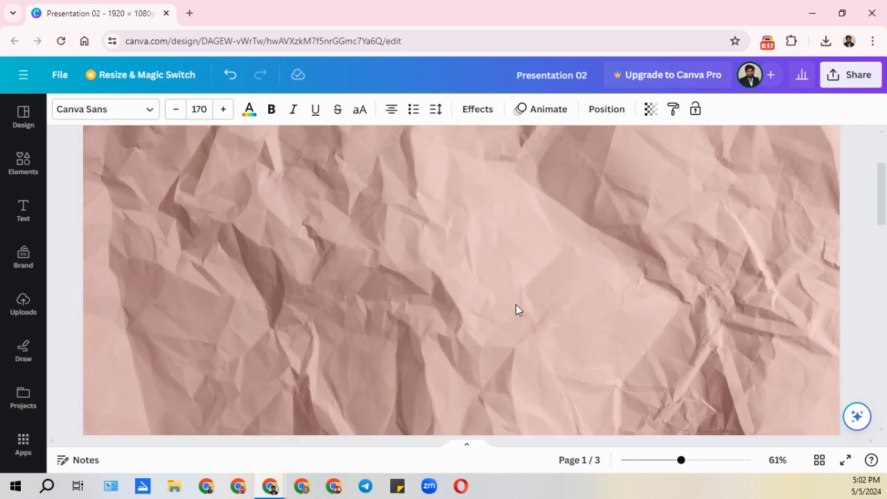
scroll(516, 310, "down", 8)
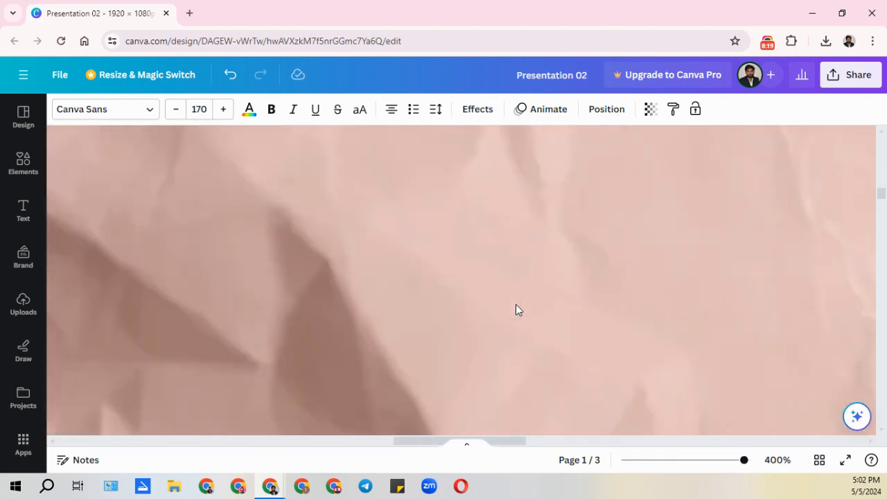
scroll(515, 310, "down", 3)
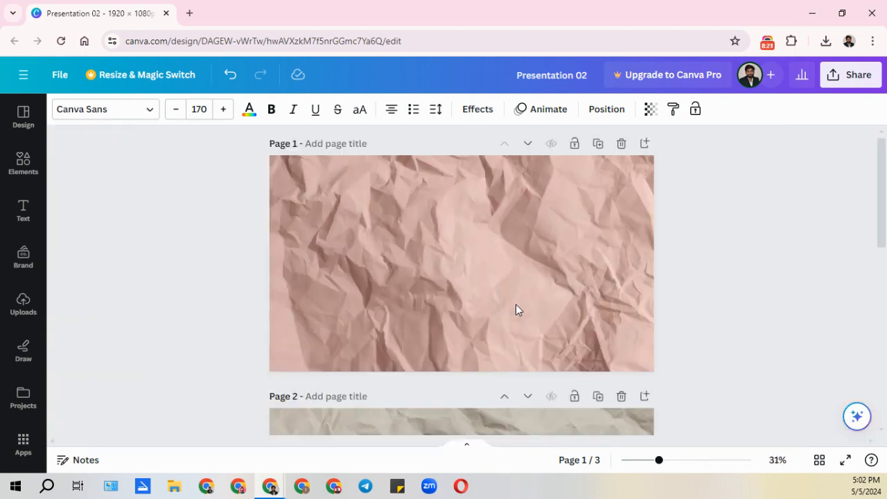
scroll(516, 309, "down", 4)
scroll(515, 310, "down", 1)
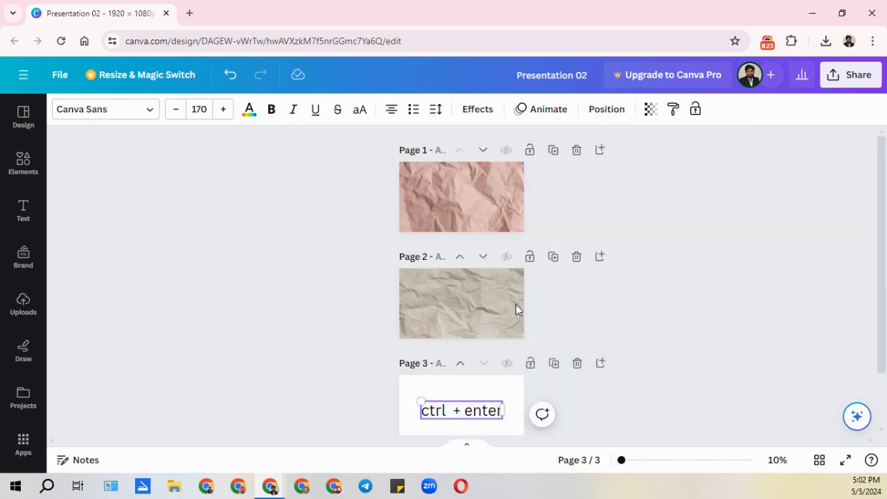
scroll(516, 310, "up", 1)
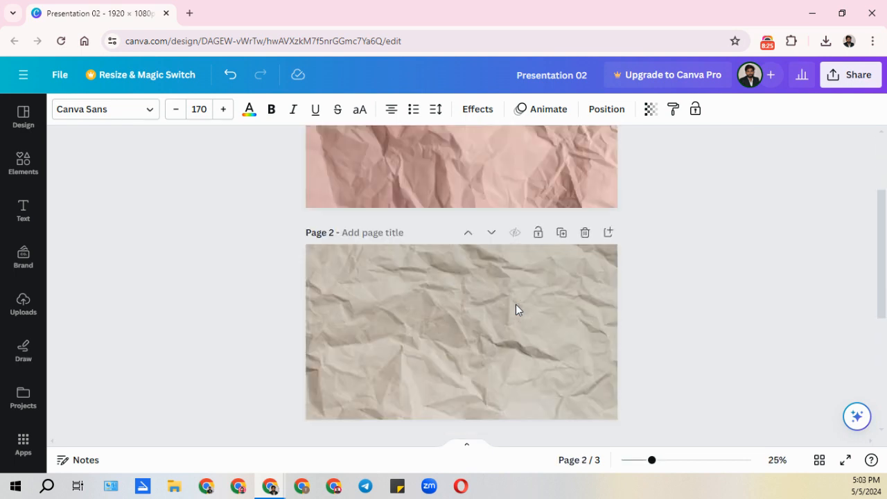
scroll(516, 310, "down", 1)
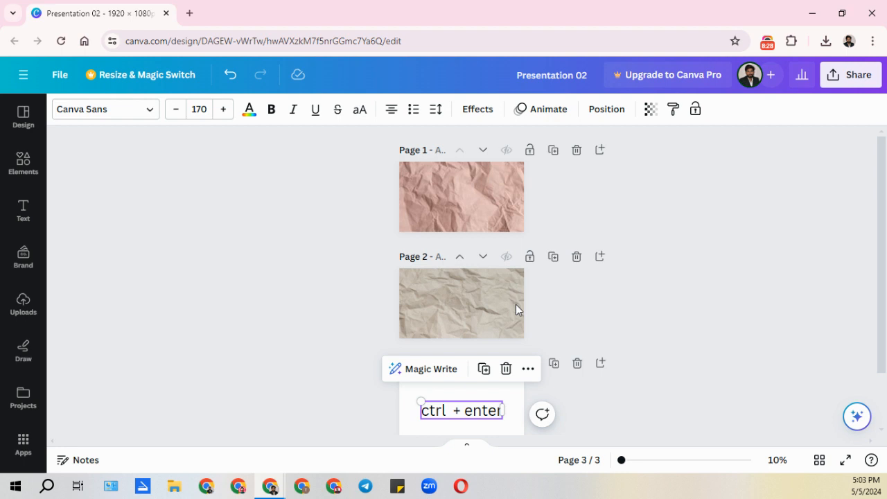
scroll(516, 306, "up", 5)
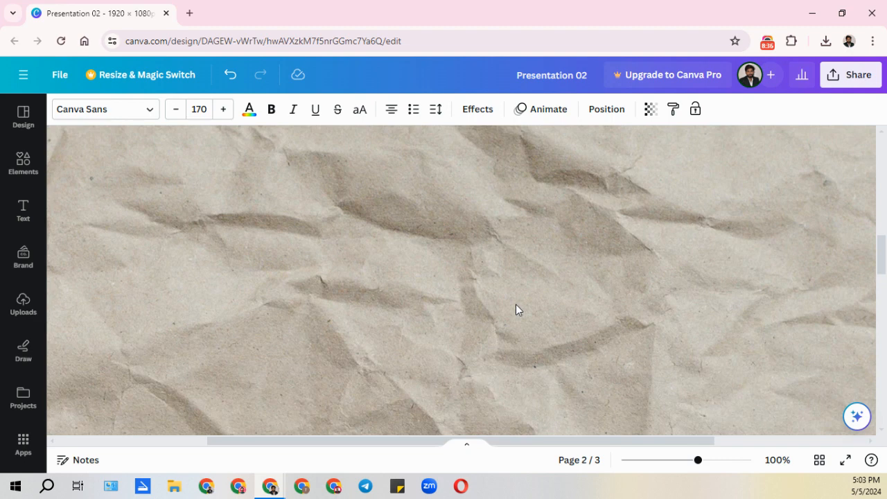
- Compare page 2 at the fitted 31% zoom and at 100%, ending at 31%
scroll(516, 310, "down", 3)
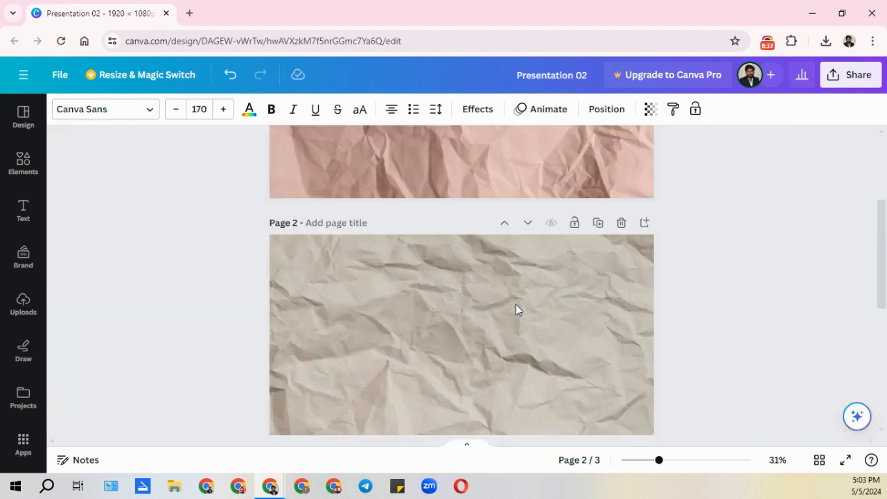
scroll(516, 310, "down", 2)
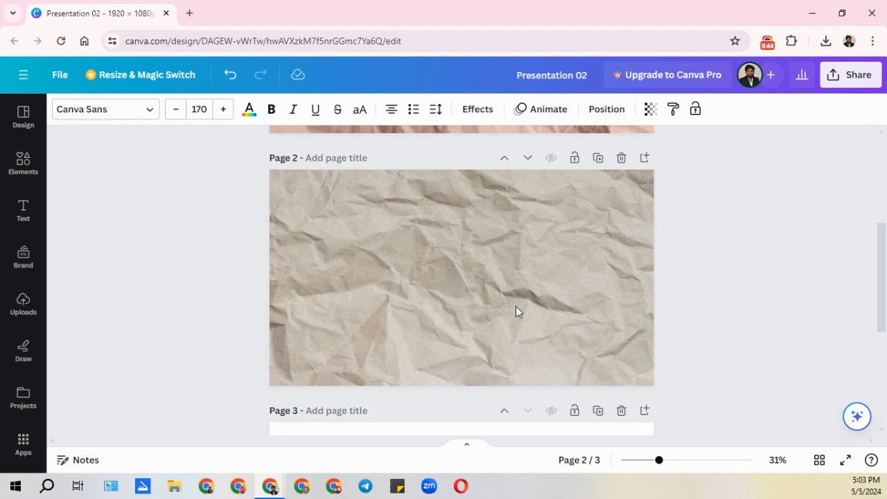
scroll(516, 312, "up", 3)
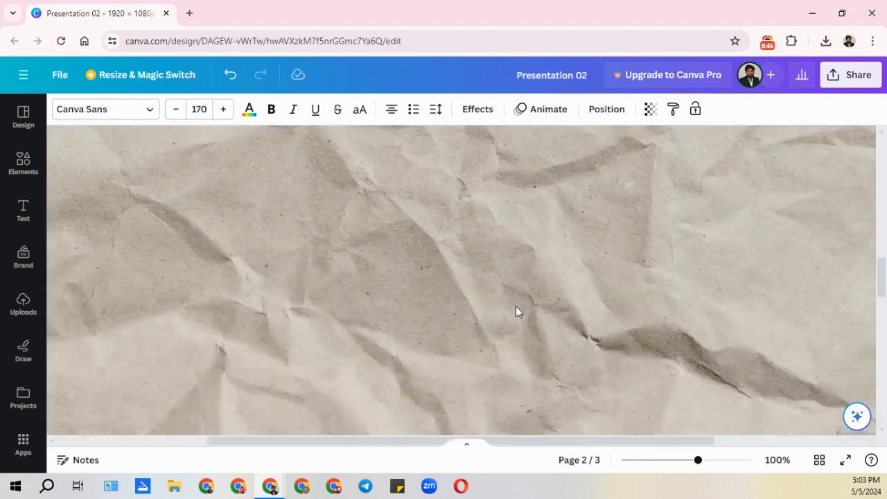
scroll(515, 309, "down", 3)
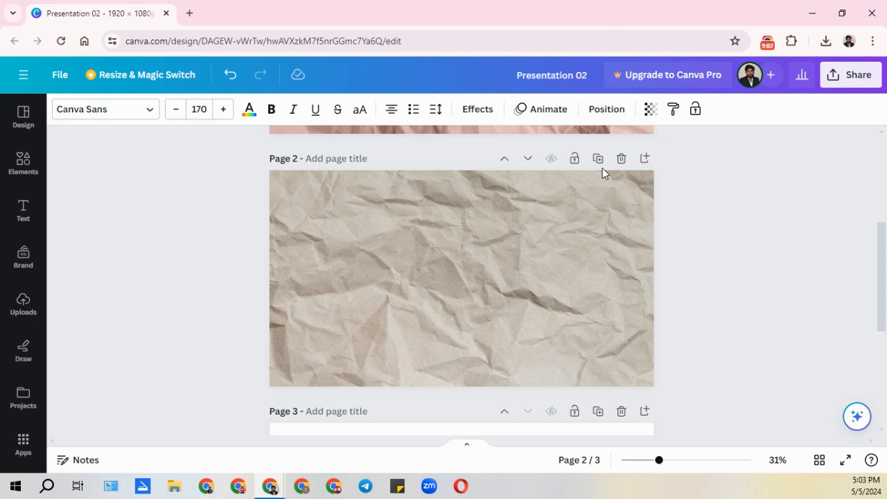
- View all pages in grid view, return to the scrolling page view, and show page 2 in thumbnail view
key("Up")
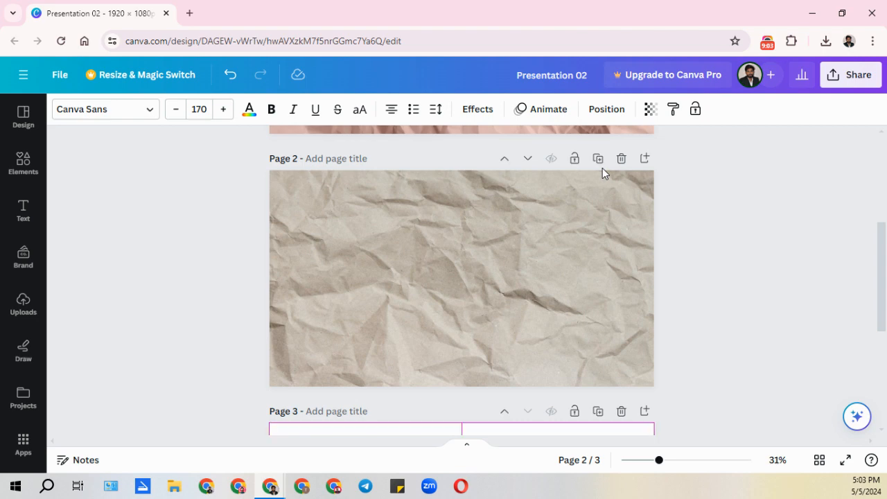
key("ctrl+alt+g")
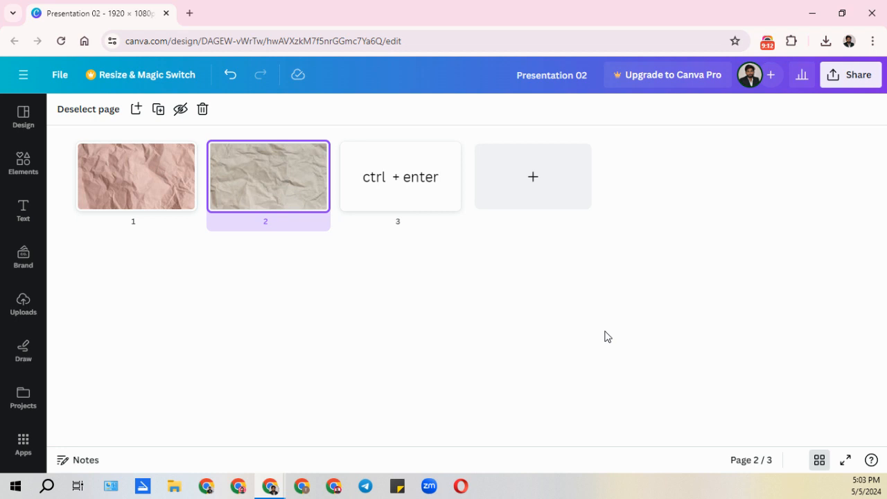
key("ctrl+alt+1")
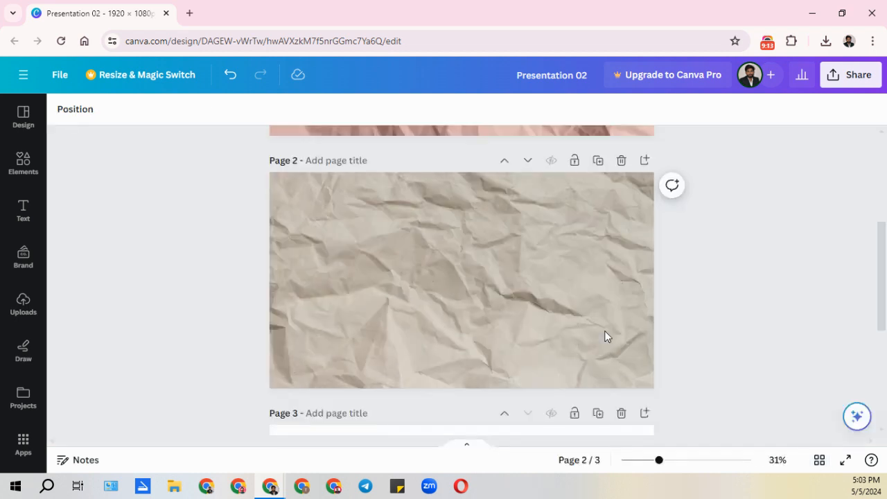
left_click(605, 337)
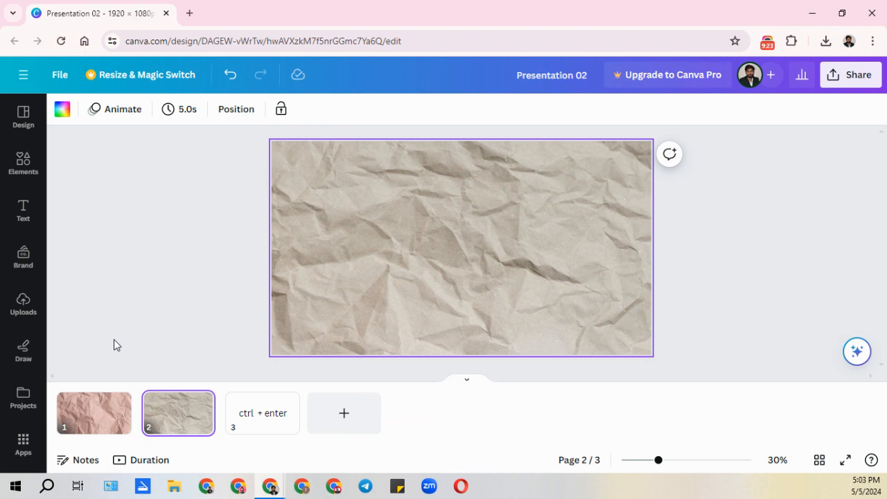
- Switch from thumbnail view to grid view and back, ending in the scrolling page view at page 2
key("ctrl+alt+1")
key("ctrl+alt+3")
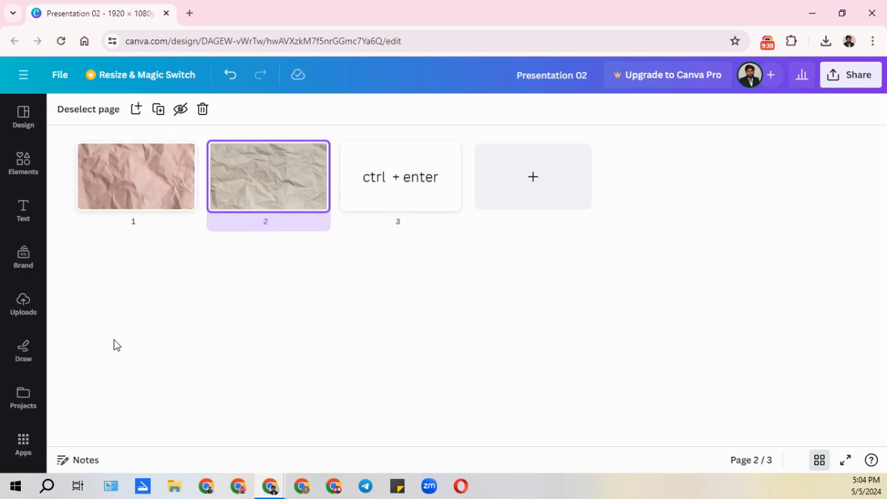
key("ctrl+alt+1")
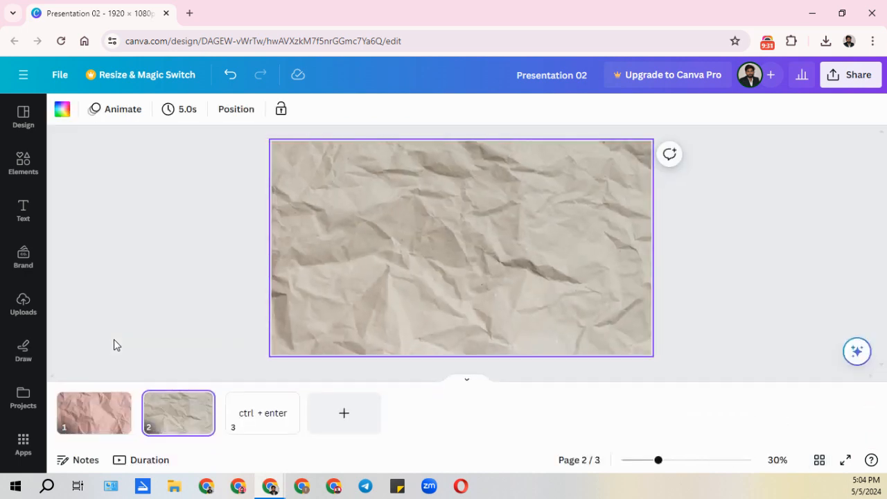
key("ctrl+alt+1")
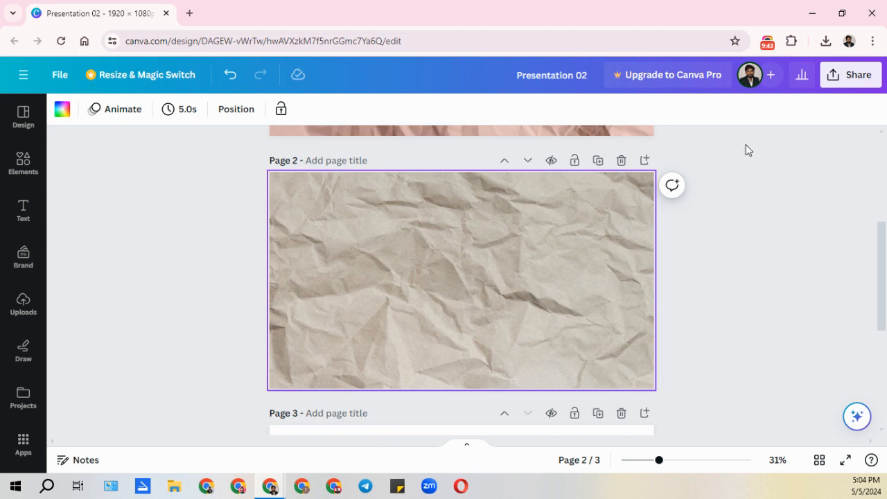
left_click(767, 43)
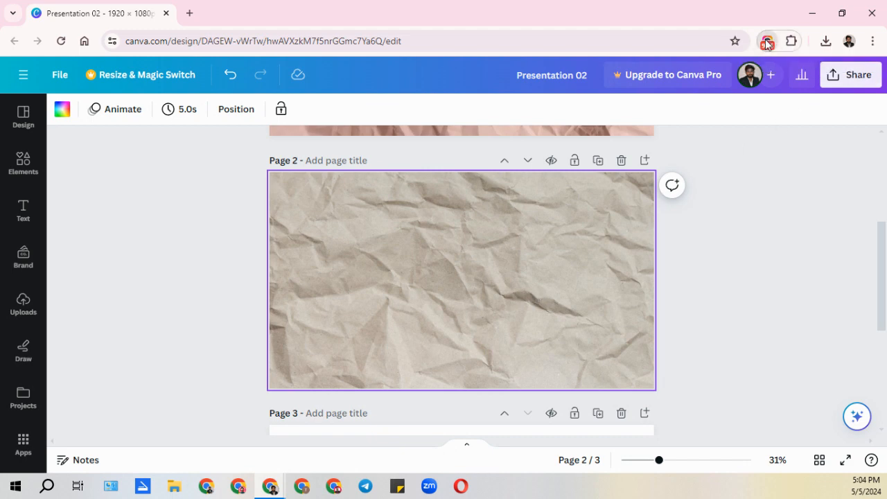